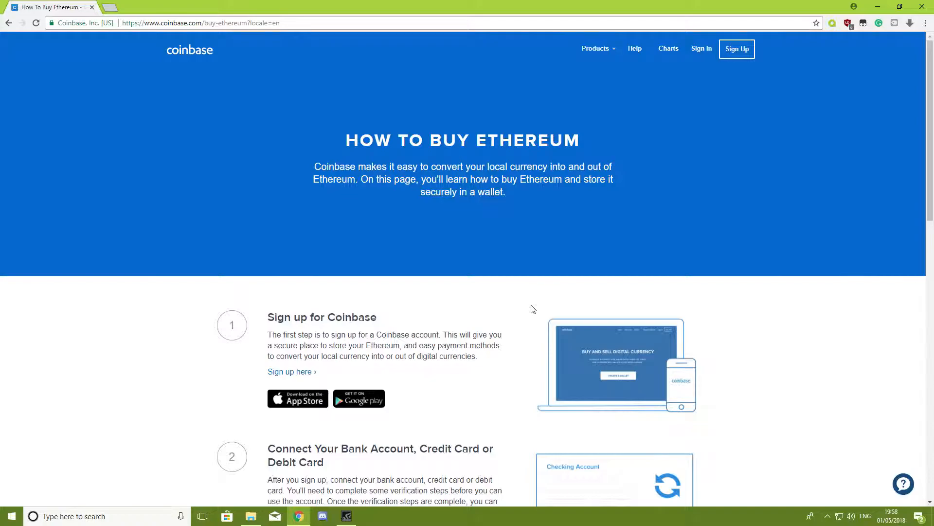
# Scroll through the buy-Ethereum guide page and check its page address
pyautogui.scroll(-10, 557, 395)
pyautogui.scroll(10, 557, 395)
pyautogui.scroll(-3, 558, 393)
pyautogui.scroll(3, 557, 394)
pyautogui.scroll(-20, 492, 413)
pyautogui.scroll(20, 489, 408)
pyautogui.moveTo(203, 23); pyautogui.dragTo(297, 21)
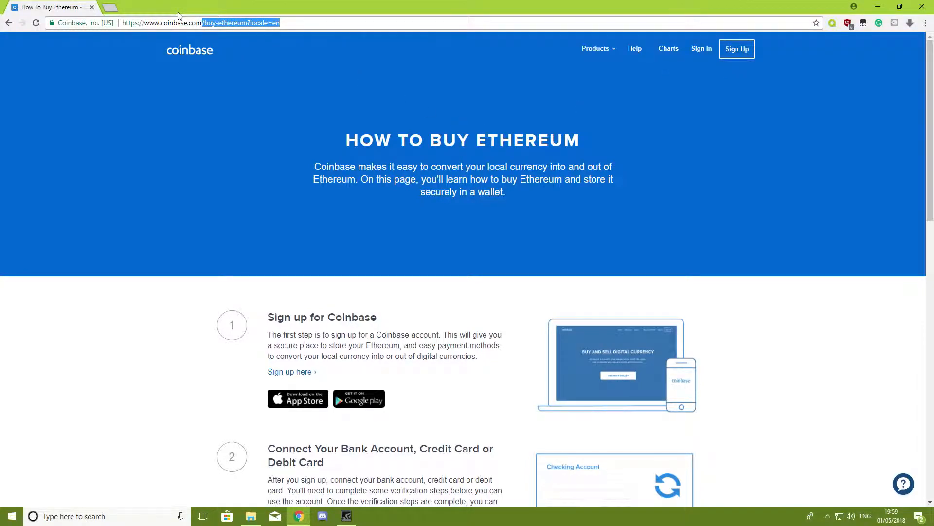
pyautogui.click(214, 109)
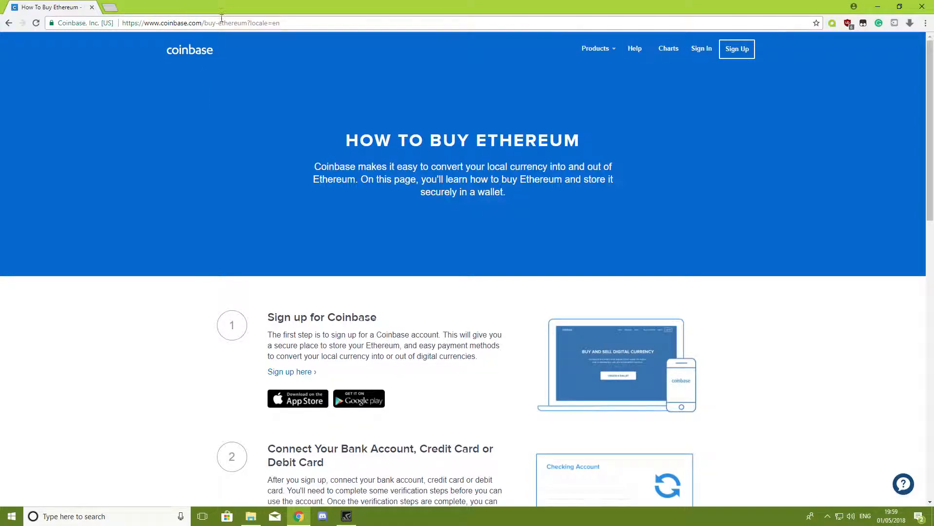
pyautogui.scroll(-10, 278, 102)
pyautogui.scroll(10, 287, 153)
pyautogui.scroll(-11, 302, 156)
pyautogui.scroll(11, 339, 151)
pyautogui.click(290, 24)
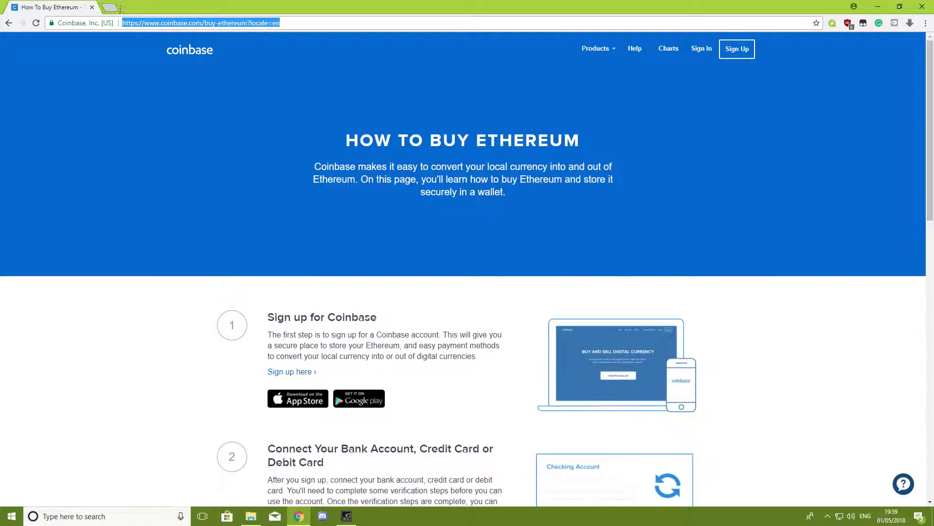
pyautogui.click(217, 177)
# Read the guide's 'Sign up for Coinbase' step
pyautogui.scroll(-3, 326, 172)
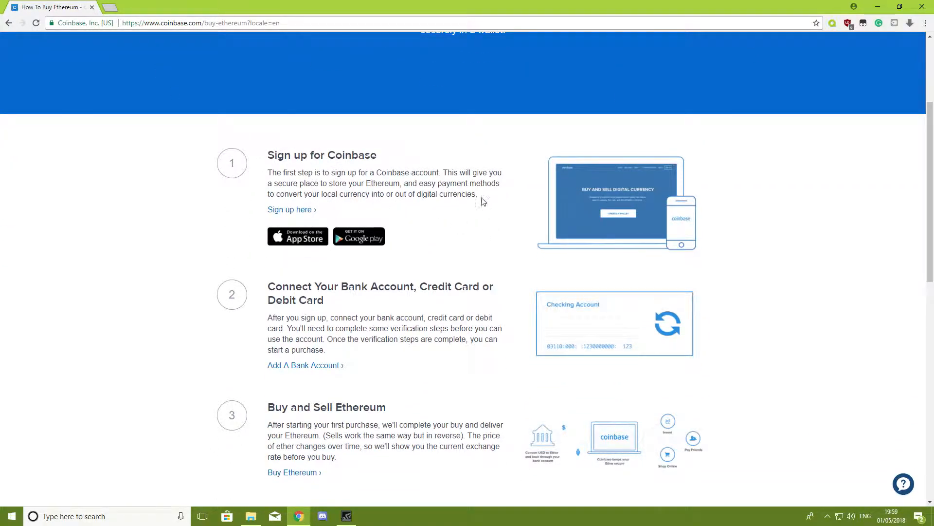
pyautogui.moveTo(336, 140); pyautogui.dragTo(467, 435)
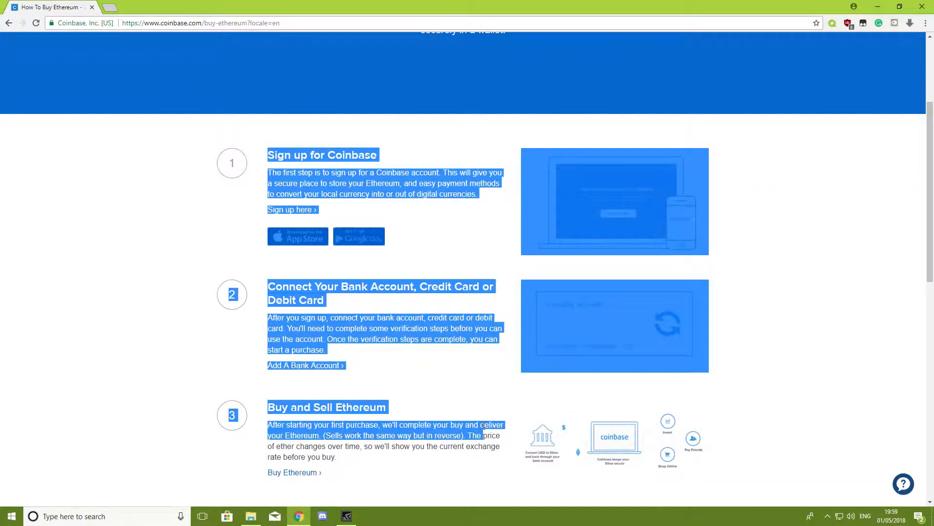
pyautogui.click(479, 407)
pyautogui.scroll(4, 279, 144)
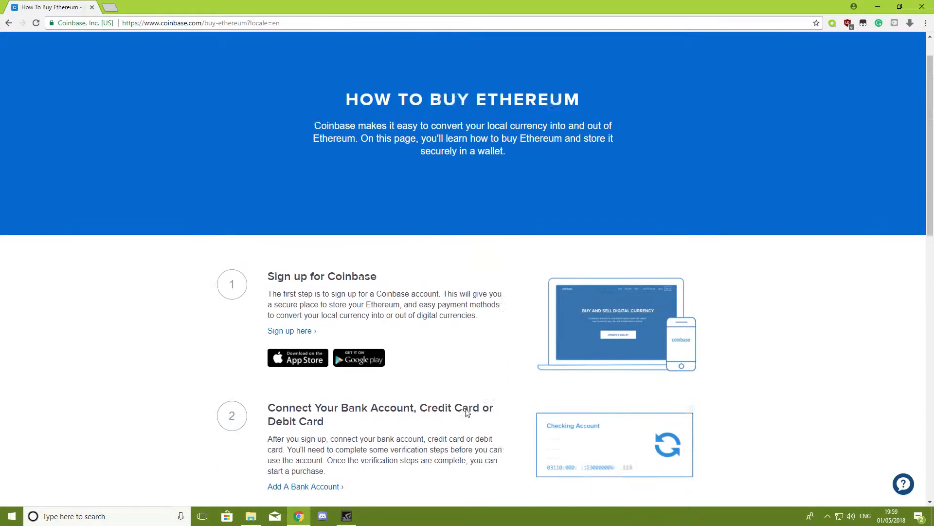
pyautogui.scroll(-2, 290, 164)
pyautogui.scroll(-8, 291, 165)
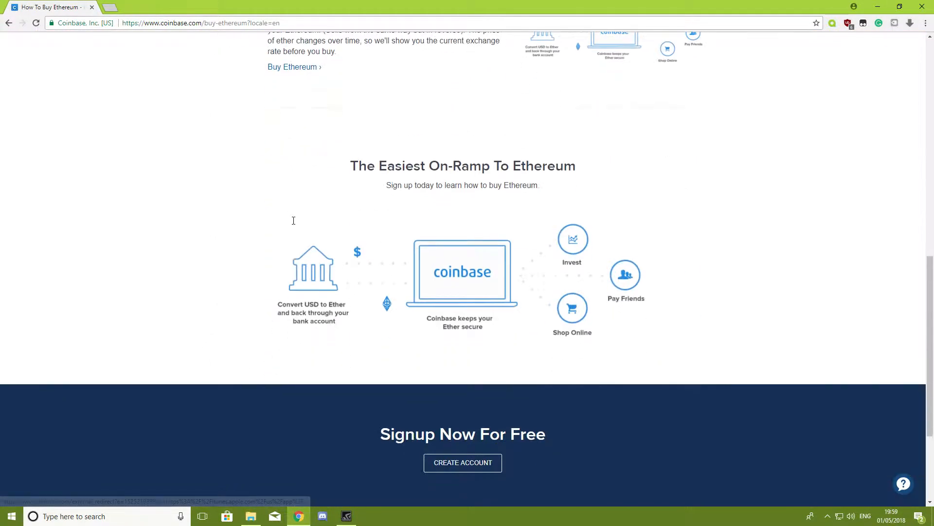
pyautogui.scroll(10, 291, 219)
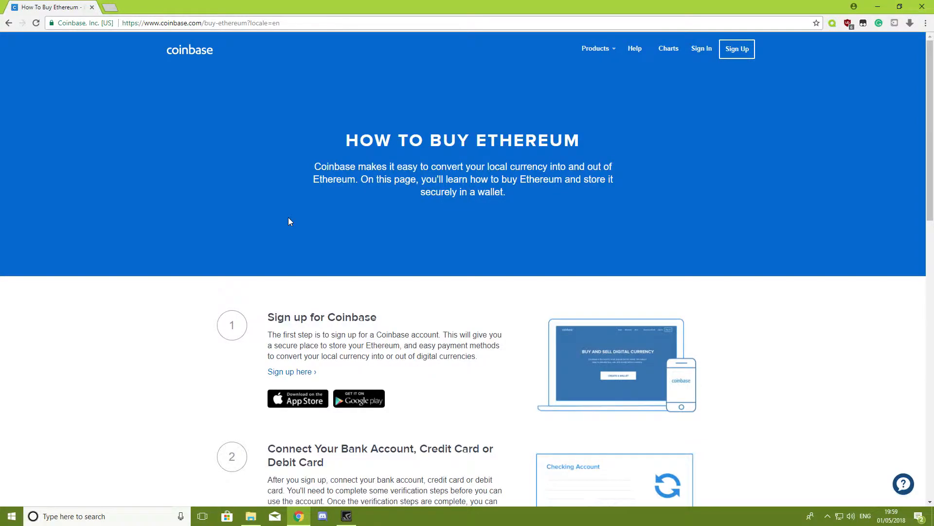
pyautogui.scroll(-7, 289, 221)
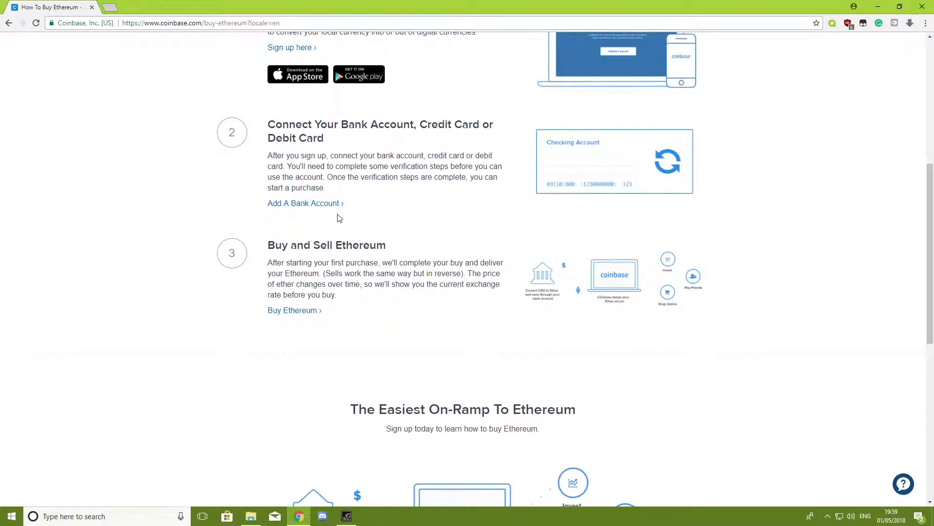
pyautogui.scroll(5, 343, 226)
pyautogui.scroll(-5, 348, 240)
pyautogui.scroll(5, 348, 240)
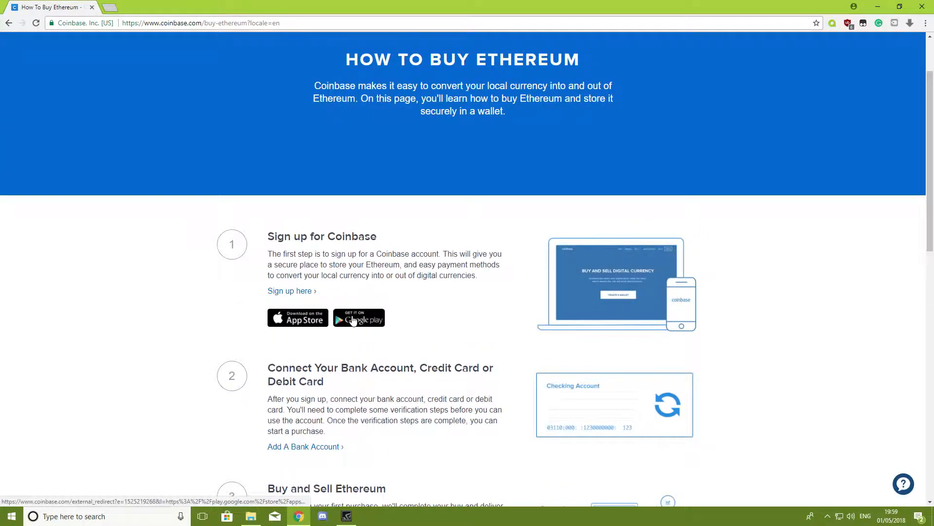
pyautogui.scroll(-5, 353, 319)
pyautogui.scroll(5, 493, 203)
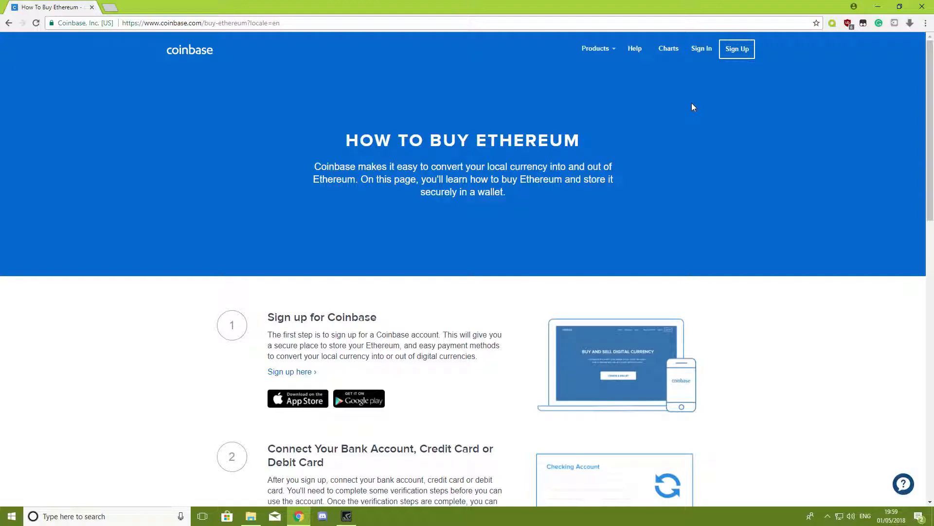
# Fill in the Coinbase sign-up details, accept the 18+ and user agreement terms, and create the account
pyautogui.click(737, 49)
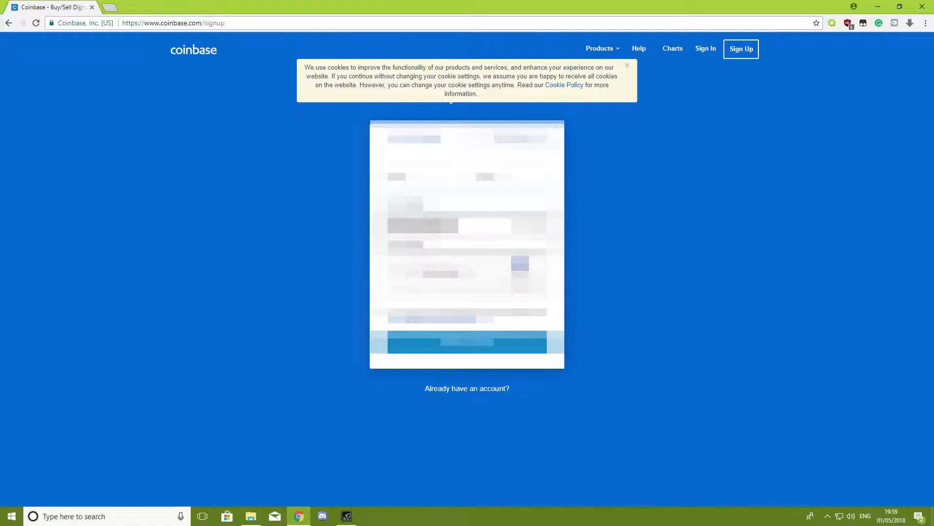
pyautogui.press('Tab')
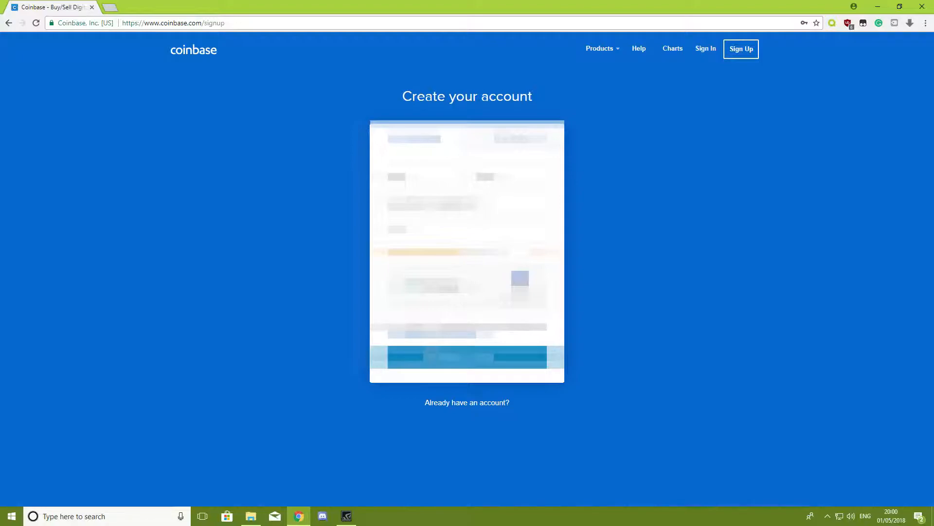
pyautogui.click(484, 366)
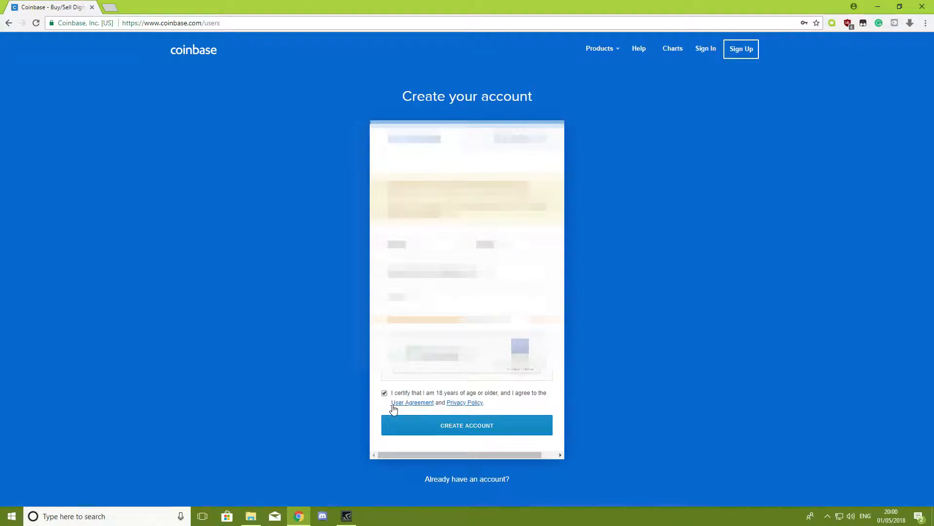
pyautogui.click(421, 426)
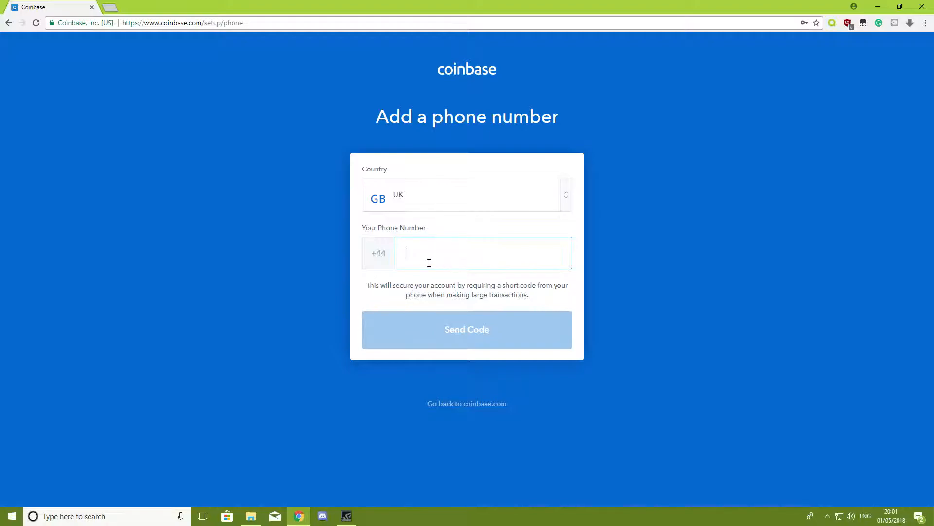
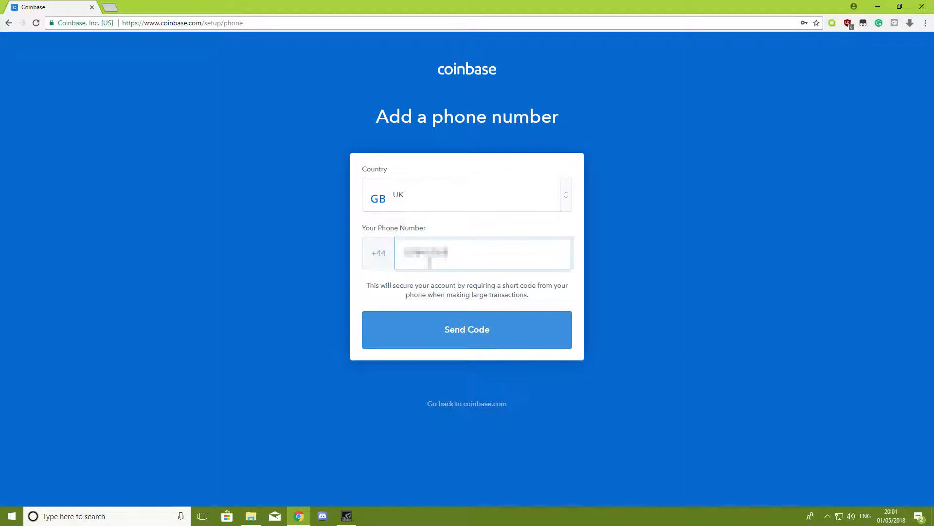
# Enter the UK mobile number, send the code, and type the received SMS verification code
pyautogui.click(479, 315)
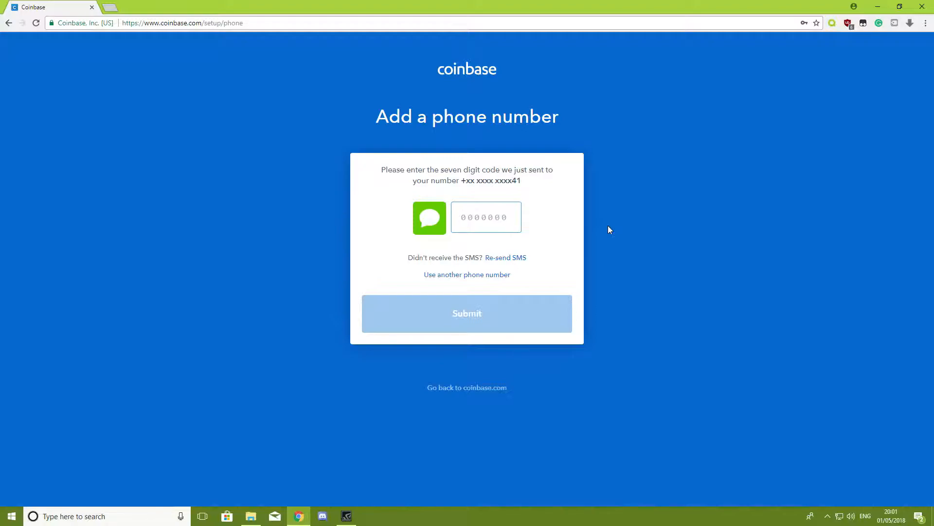
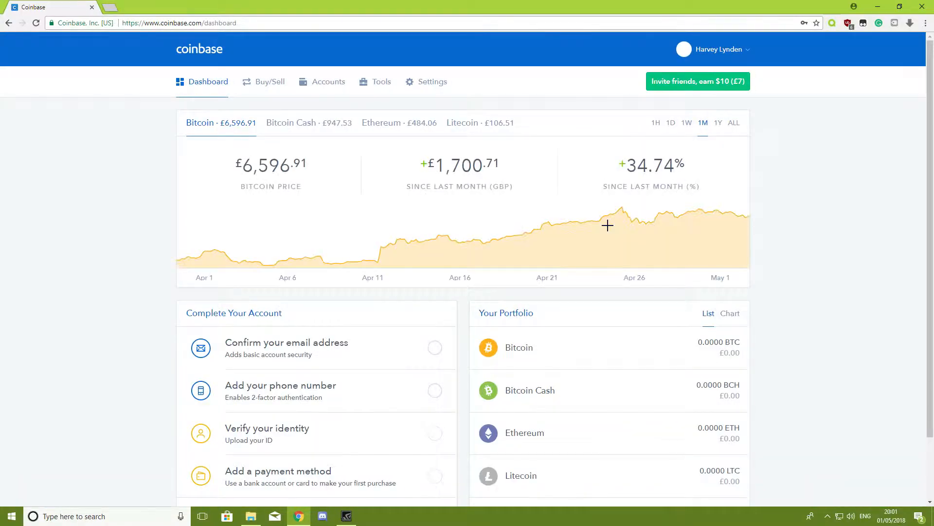
# Look over the empty Ethereum portfolio and confirmation checklist, then go to Buy/Sell
pyautogui.scroll(-2, 460, 241)
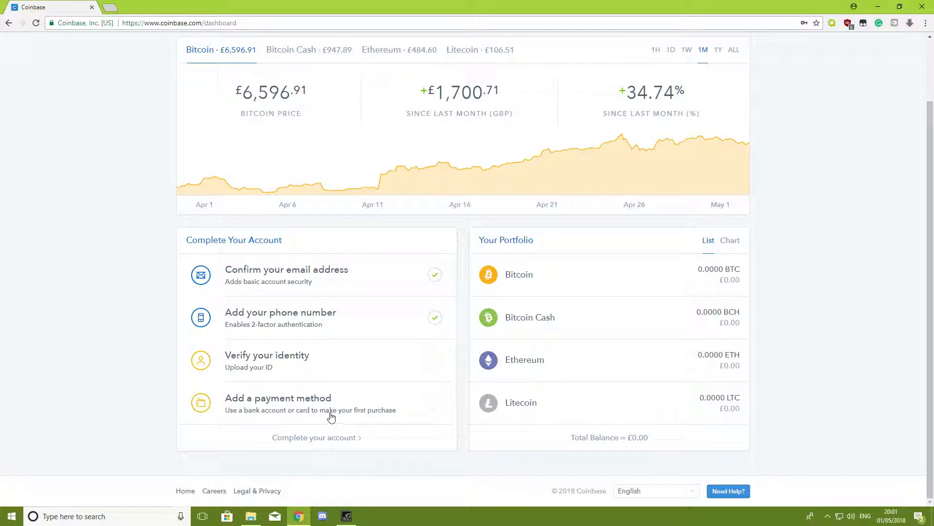
pyautogui.moveTo(548, 364); pyautogui.dragTo(502, 363)
pyautogui.click(586, 368)
pyautogui.scroll(3, 560, 374)
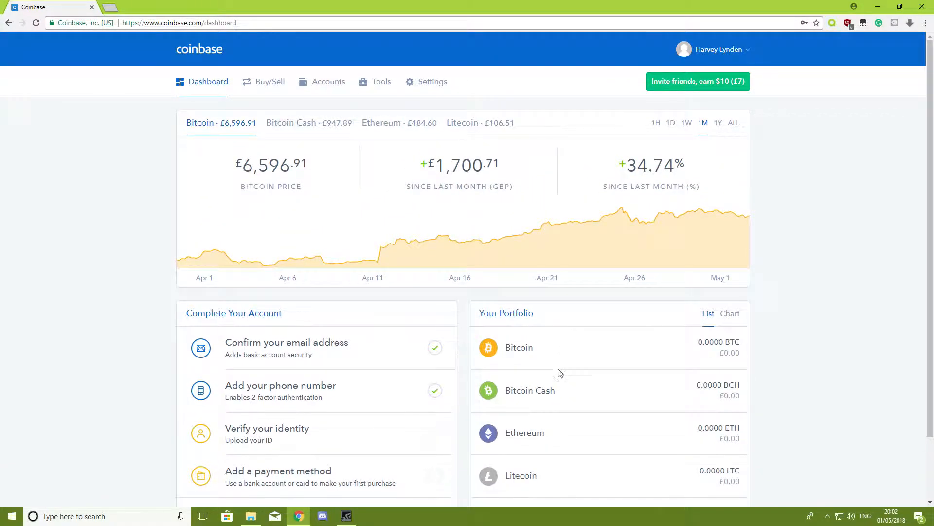
pyautogui.click(271, 85)
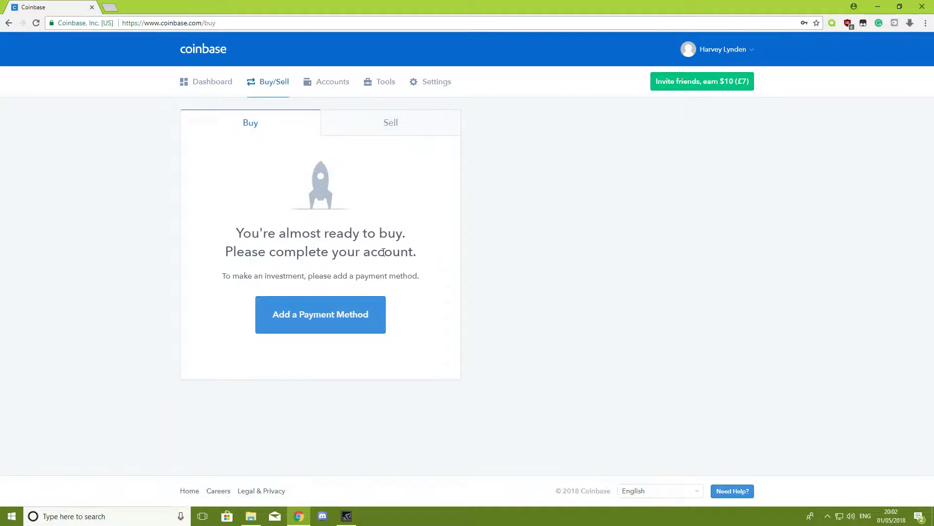
# Start linking a credit/debit card and choose Photo ID for the required ID upload
pyautogui.click(353, 326)
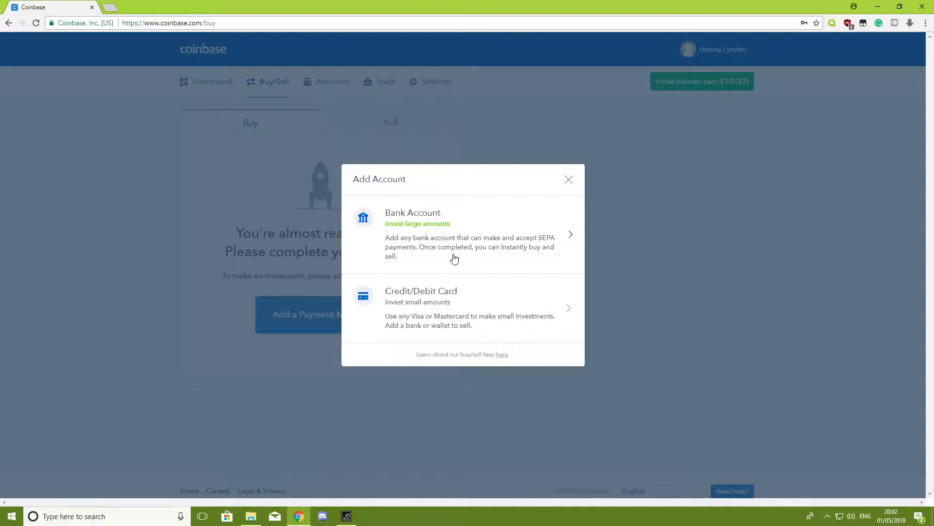
pyautogui.click(442, 328)
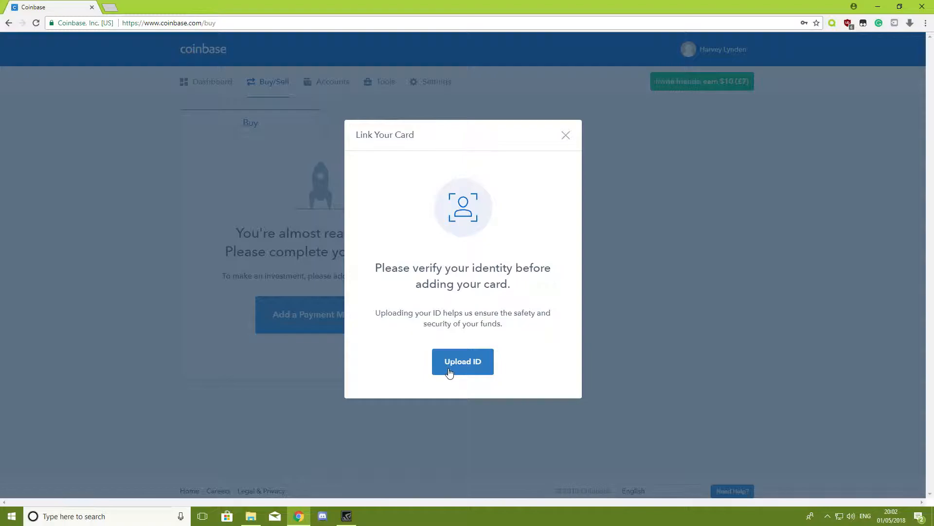
pyautogui.click(448, 372)
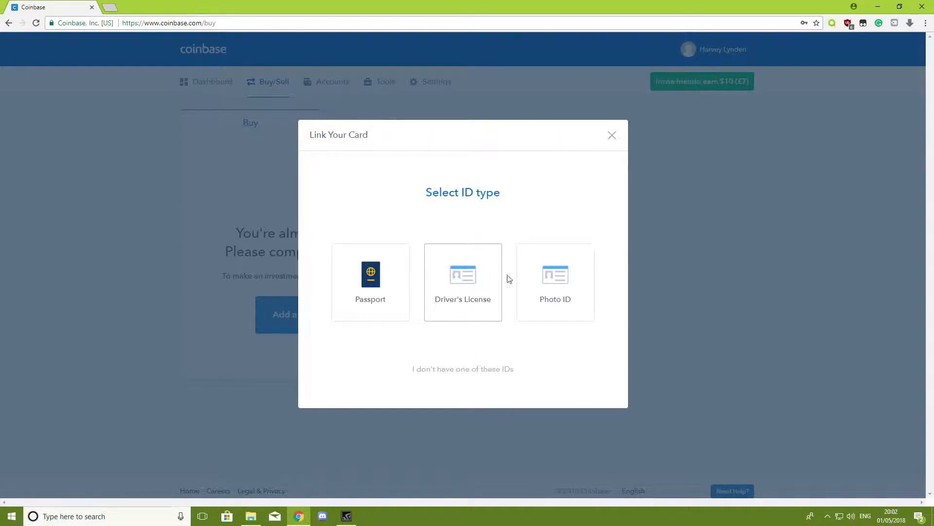
pyautogui.click(532, 298)
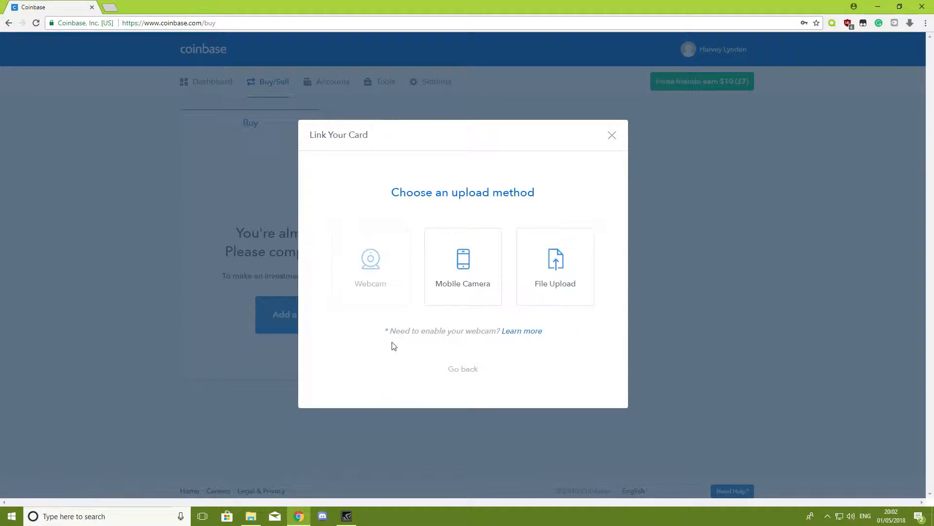
# Upload the photo ID with the Mobile Camera option and let verification start
pyautogui.click(466, 289)
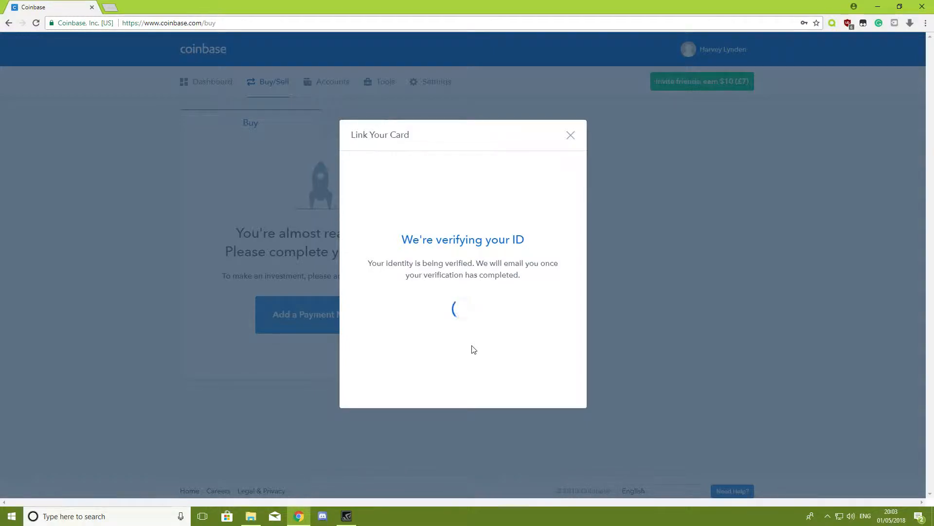
# Wait on the verifying screen until it shows 'Identity verified' with the raised investment limit
pyautogui.moveTo(400, 238); pyautogui.dragTo(550, 264)
pyautogui.click(545, 205)
pyautogui.click(507, 279)
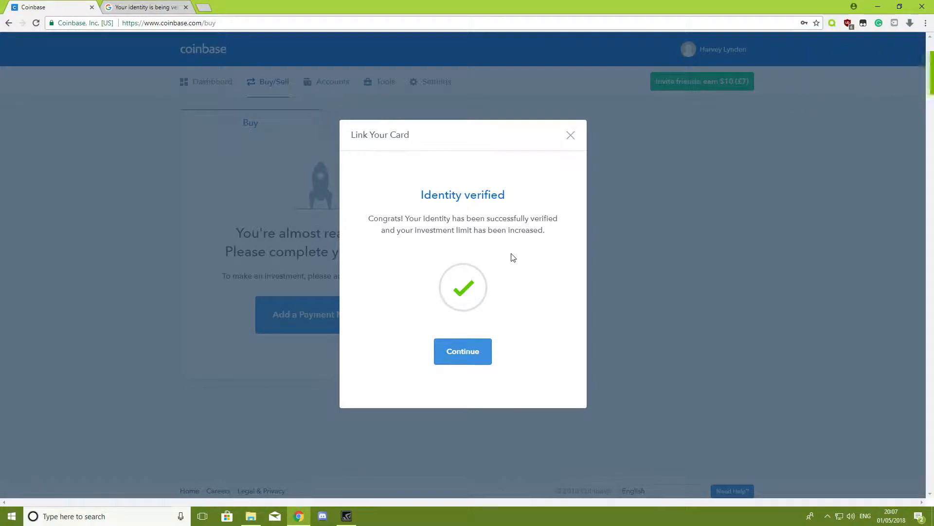
pyautogui.moveTo(421, 195); pyautogui.dragTo(533, 189)
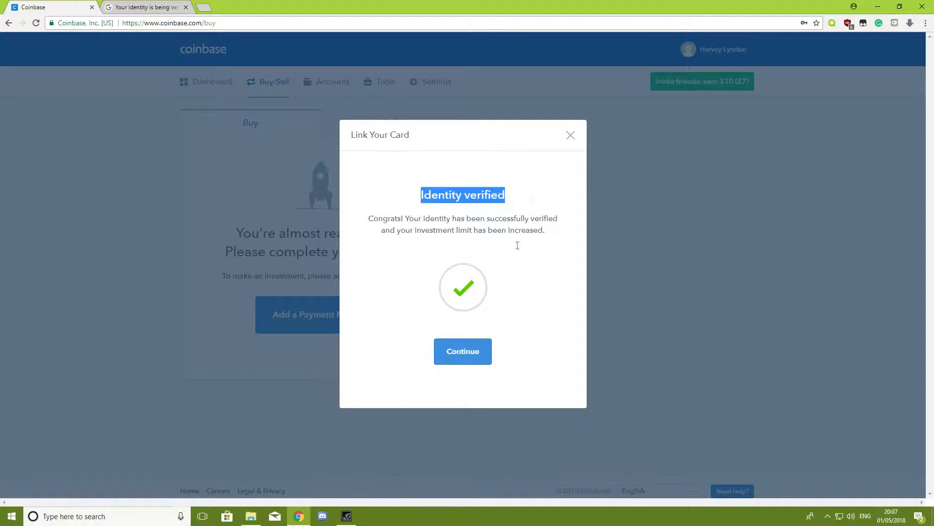
# Fill in the billing address from the autofill suggestion and submit it
pyautogui.click(460, 352)
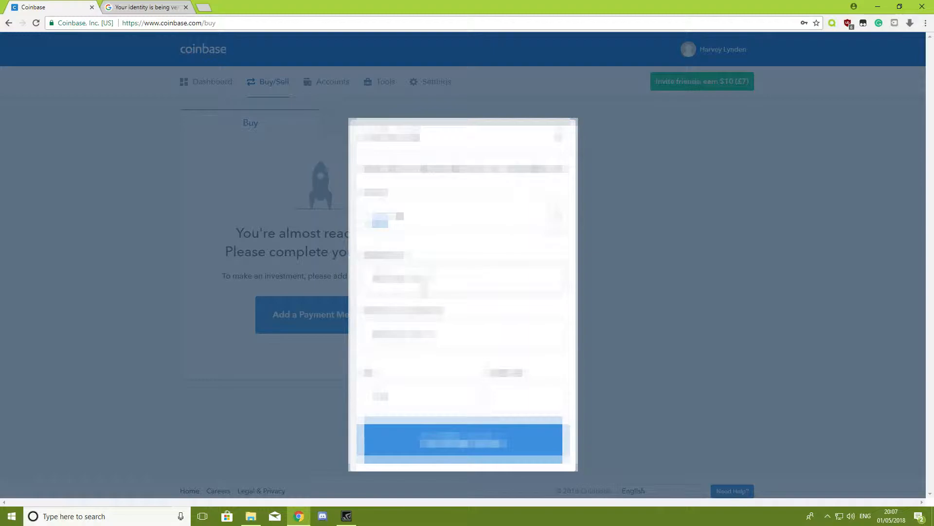
pyautogui.write('12 H')
pyautogui.click(432, 304)
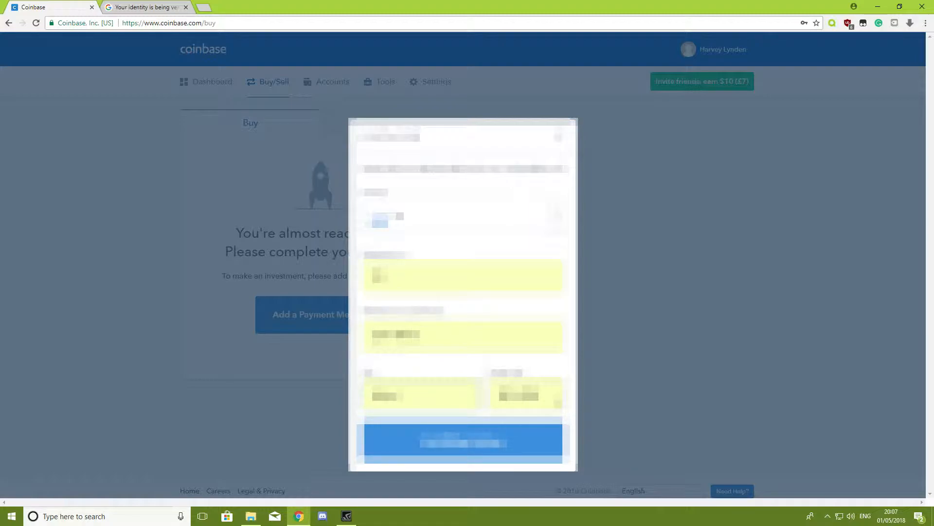
pyautogui.moveTo(559, 404); pyautogui.dragTo(502, 389)
pyautogui.click(440, 273)
pyautogui.moveTo(419, 167); pyautogui.dragTo(436, 167)
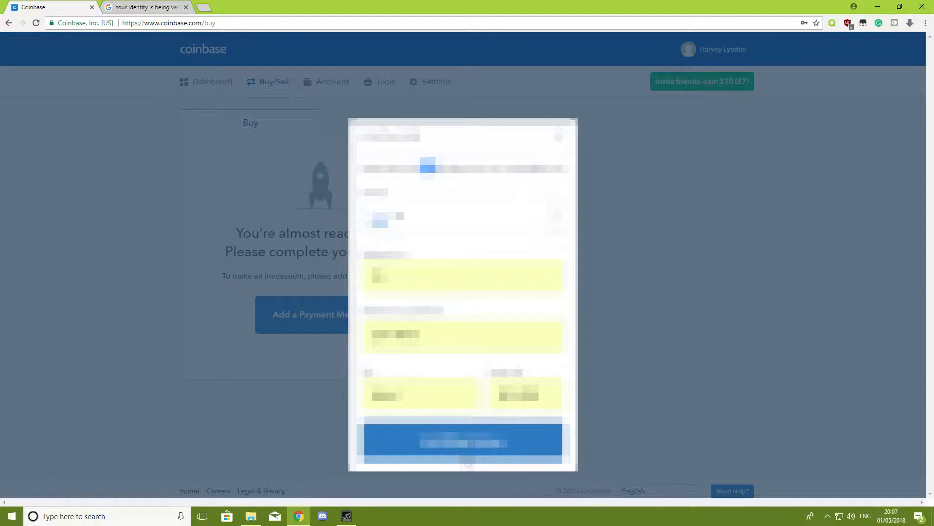
pyautogui.click(468, 461)
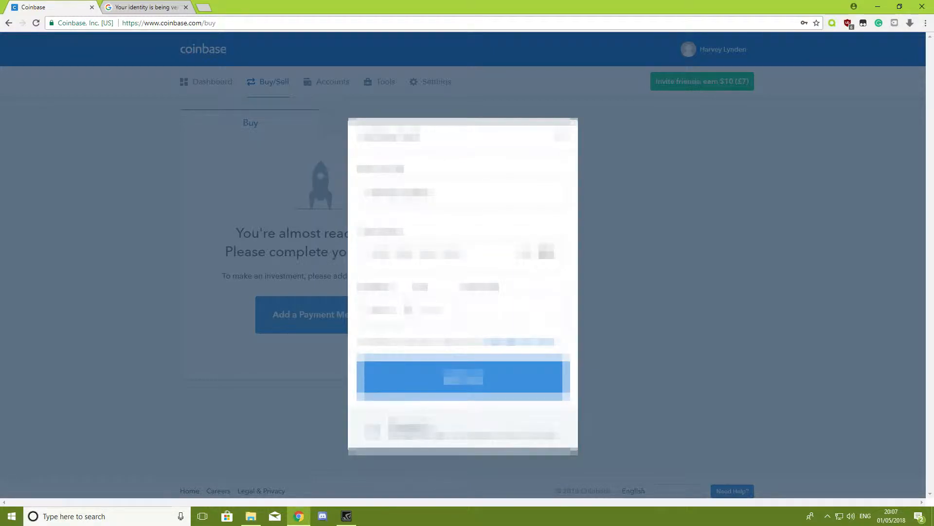
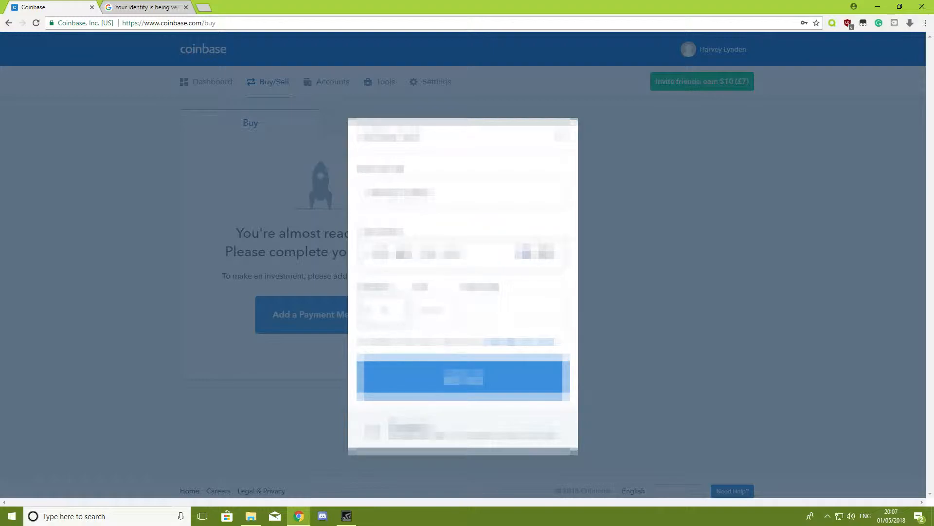
# Enter the card number, expiry, CVC and postcode to link the HSBC Visa debit card
pyautogui.click(432, 312)
pyautogui.write('***')
pyautogui.click(471, 313)
pyautogui.write('*********')
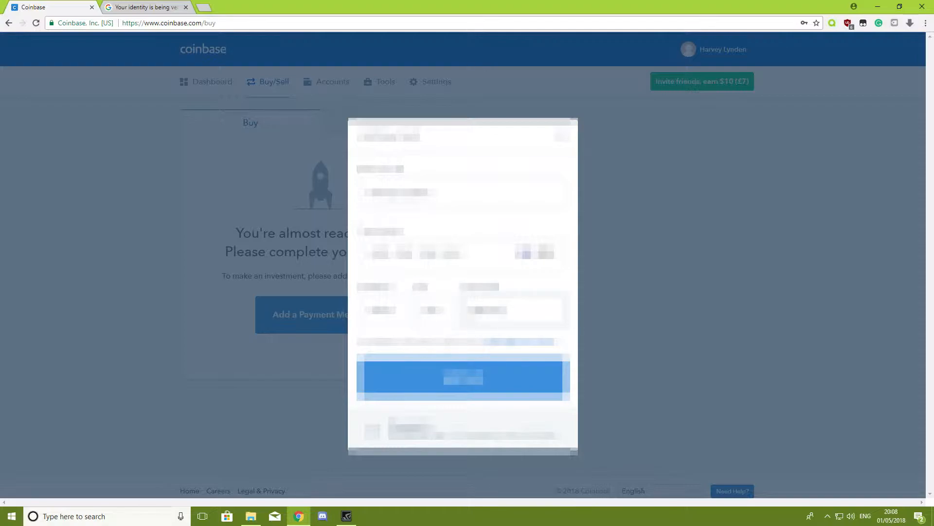
pyautogui.click(458, 384)
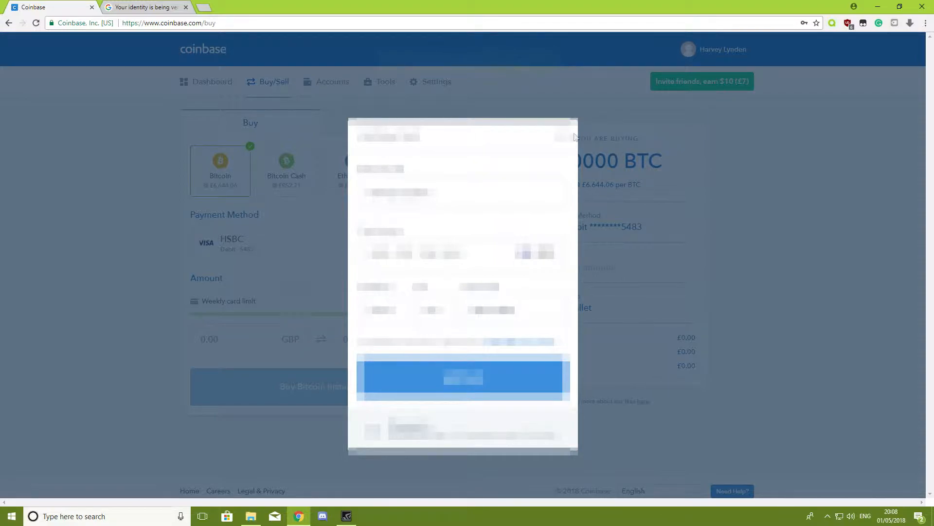
pyautogui.click(565, 139)
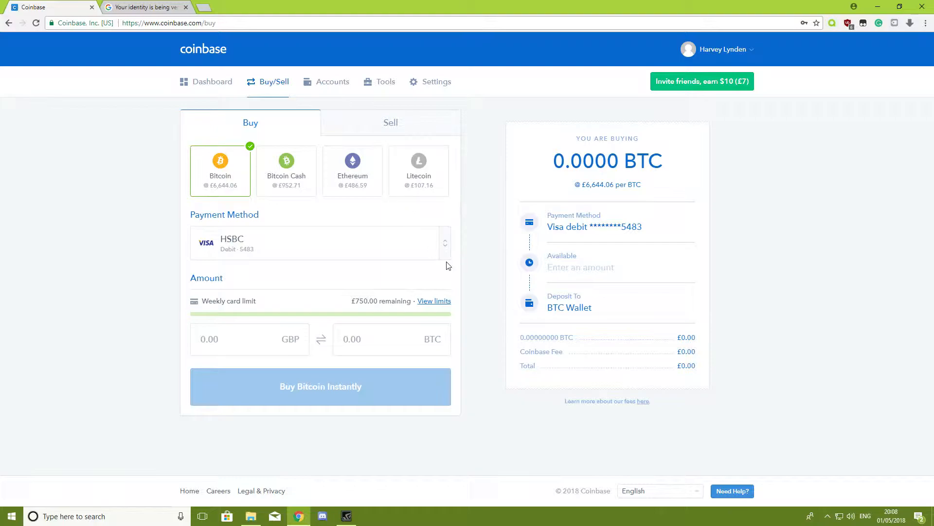
# Open Settings from the profile menu at the top right
pyautogui.moveTo(566, 163); pyautogui.dragTo(607, 146)
pyautogui.click(607, 146)
pyautogui.click(704, 50)
pyautogui.click(637, 149)
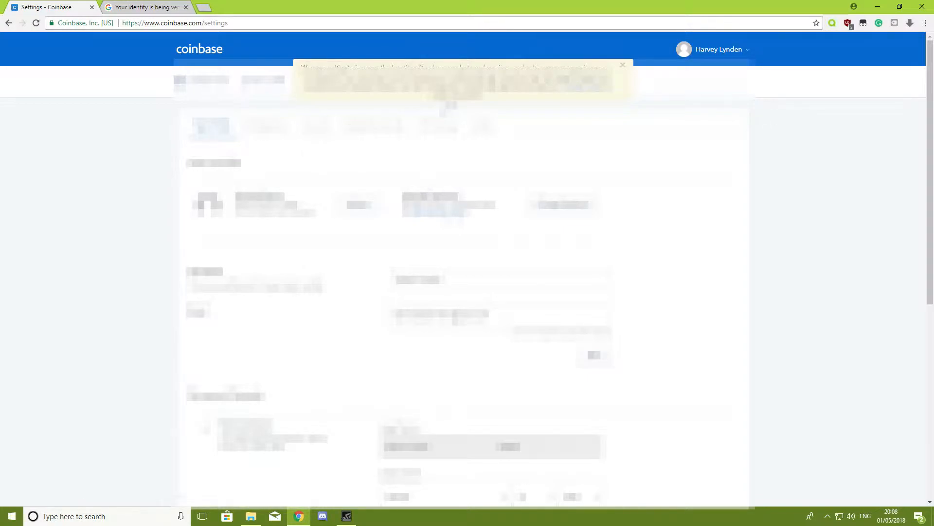
# Dismiss the cookie notice and review the two-factor options on the Security tab
pyautogui.click(622, 65)
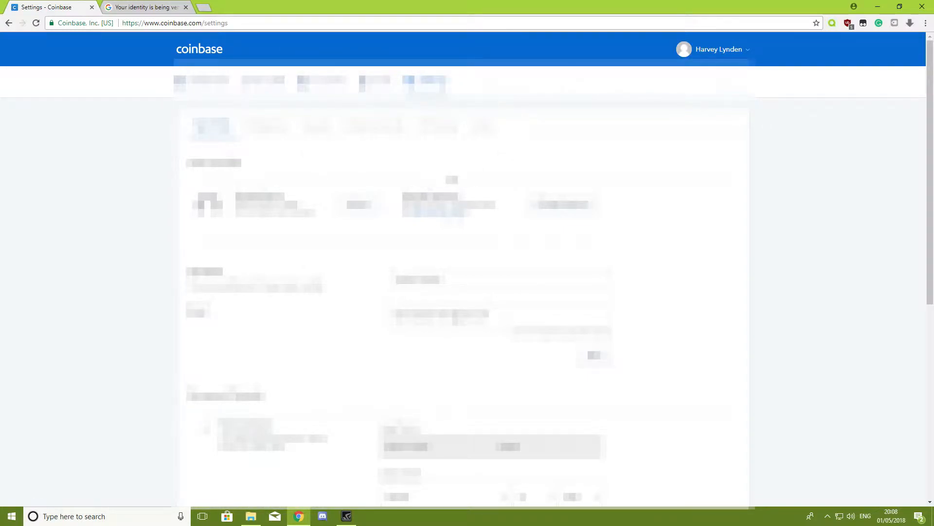
pyautogui.scroll(-5, 450, 173)
pyautogui.scroll(5, 442, 171)
pyautogui.click(308, 127)
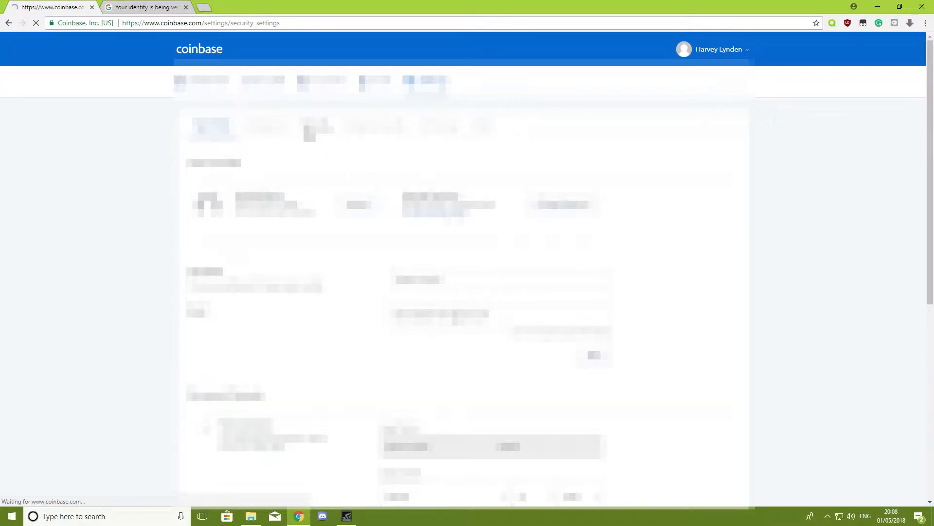
pyautogui.scroll(-5, 273, 185)
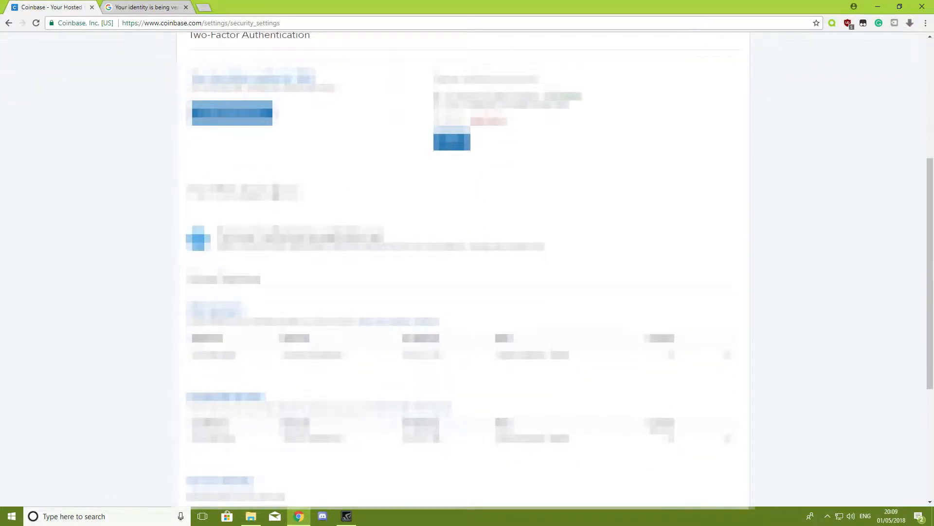
pyautogui.scroll(3, 275, 163)
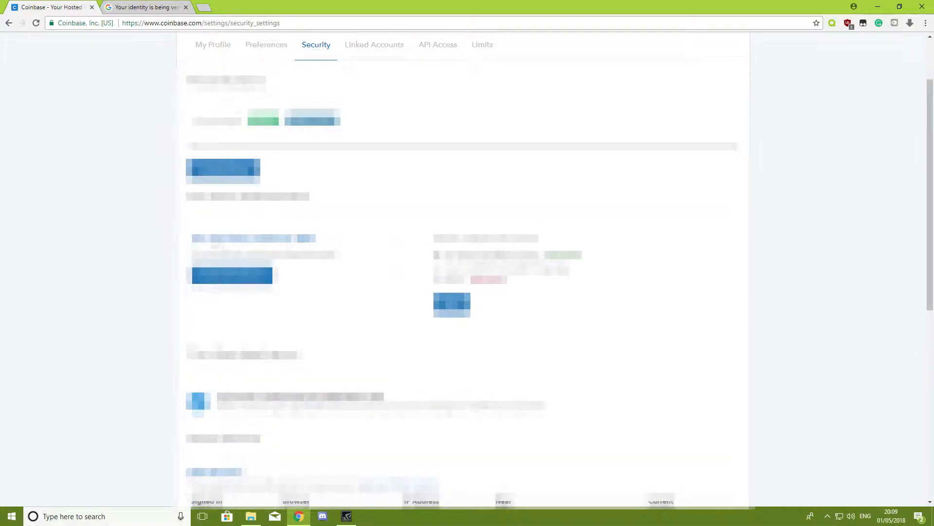
pyautogui.moveTo(194, 238); pyautogui.dragTo(292, 239)
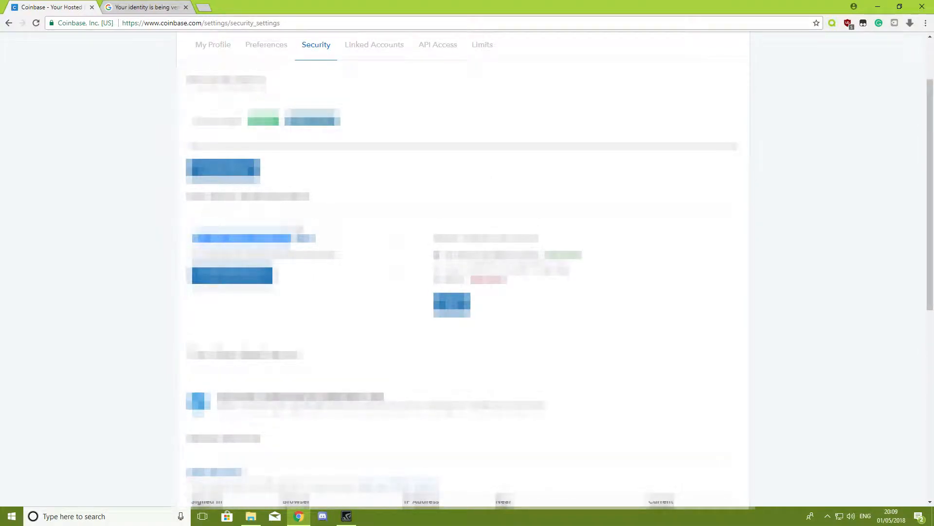
pyautogui.click(298, 231)
pyautogui.moveTo(225, 261); pyautogui.dragTo(279, 251)
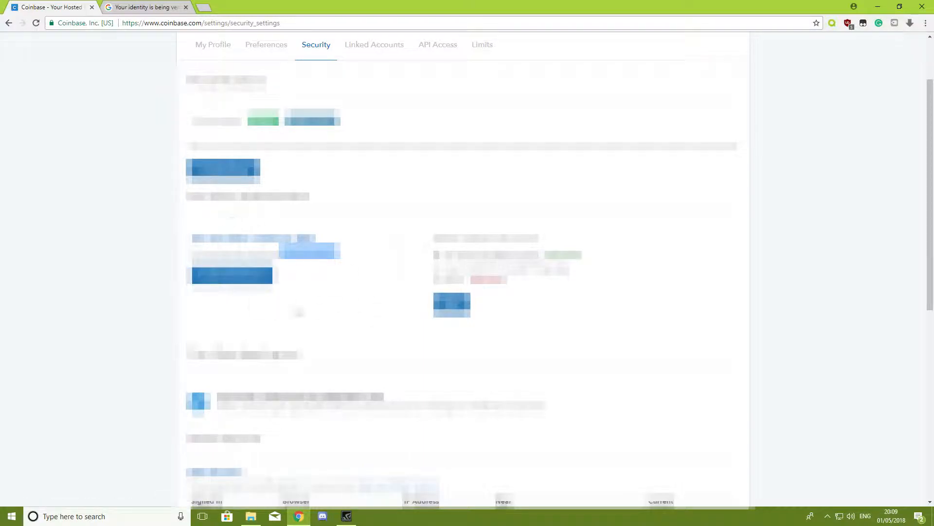
pyautogui.scroll(-5, 288, 284)
pyautogui.scroll(5, 287, 284)
pyautogui.scroll(-5, 287, 284)
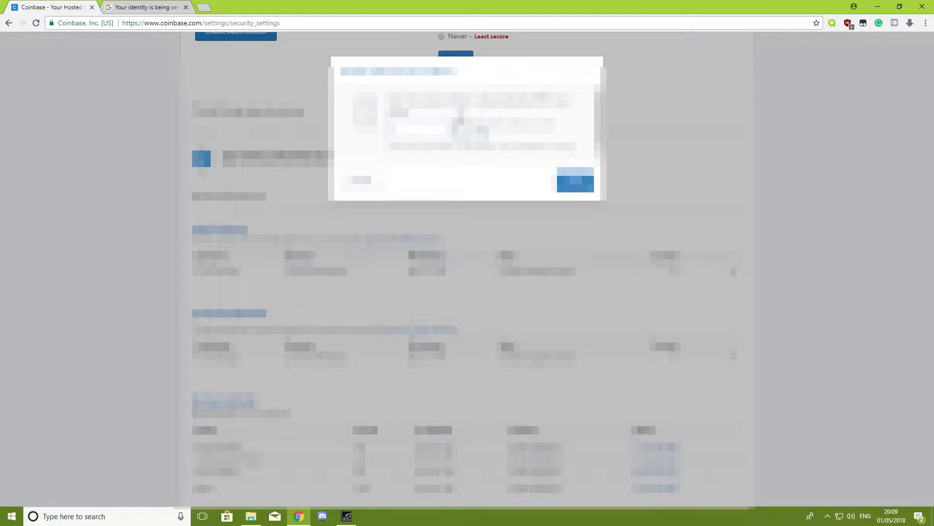
# Close the security pop-up and return to the Buy page showing Bitcoin and the HSBC card
pyautogui.click(366, 185)
pyautogui.scroll(10, 370, 190)
pyautogui.scroll(-5, 370, 190)
pyautogui.scroll(3, 336, 360)
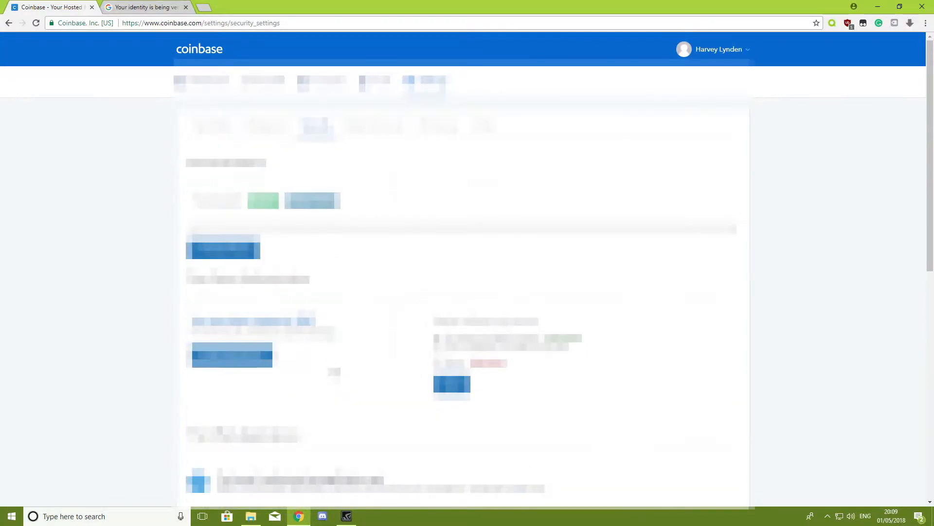
pyautogui.scroll(-6, 350, 374)
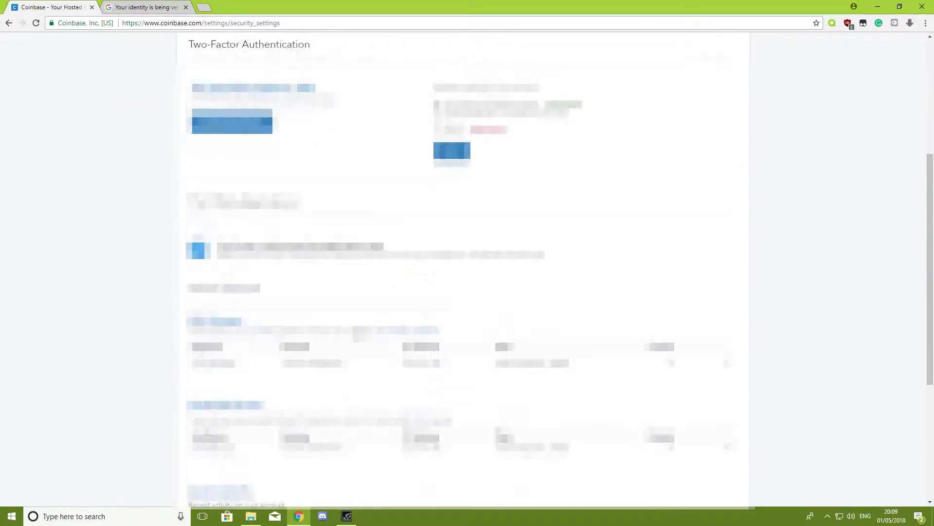
pyautogui.scroll(3, 349, 375)
pyautogui.scroll(3, 349, 375)
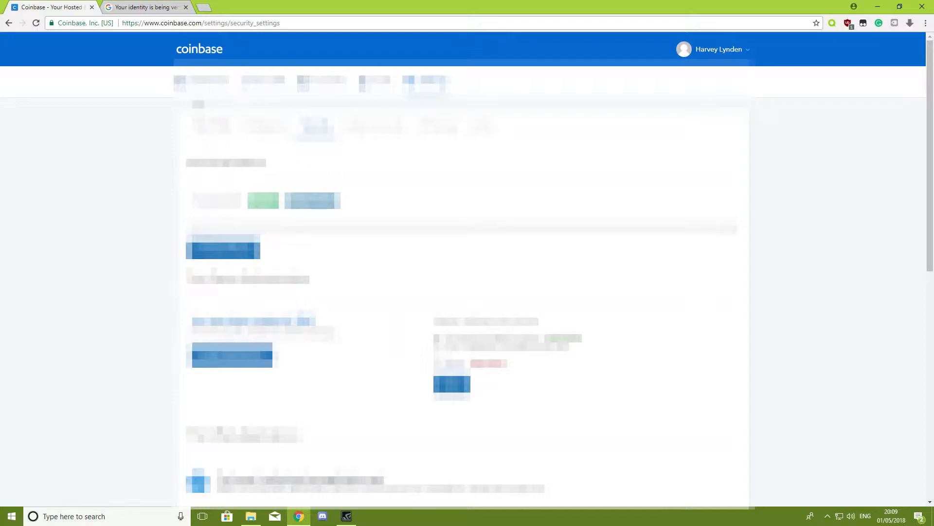
pyautogui.click(244, 80)
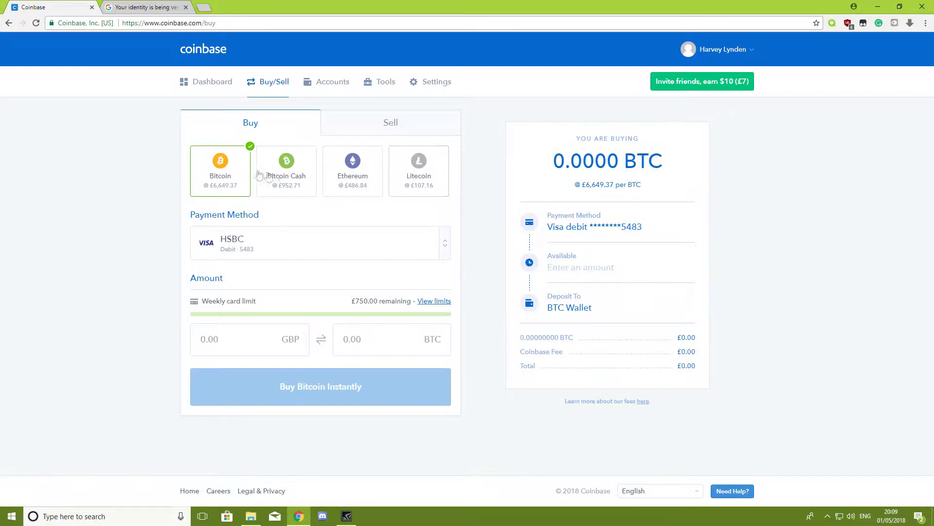
# Switch the coin to Ethereum and check its price and the weekly card limit
pyautogui.click(363, 193)
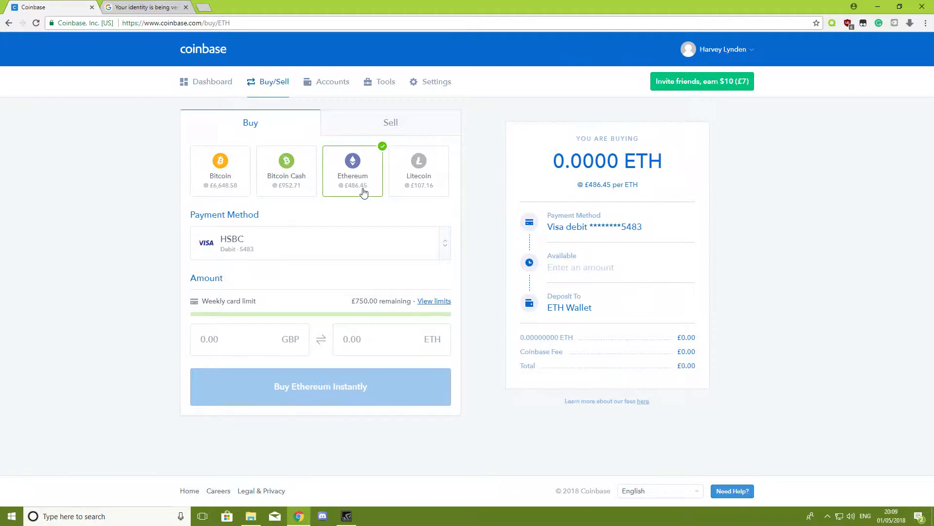
pyautogui.moveTo(584, 185); pyautogui.dragTo(625, 187)
pyautogui.click(653, 197)
pyautogui.click(646, 189)
pyautogui.click(652, 189)
pyautogui.click(219, 351)
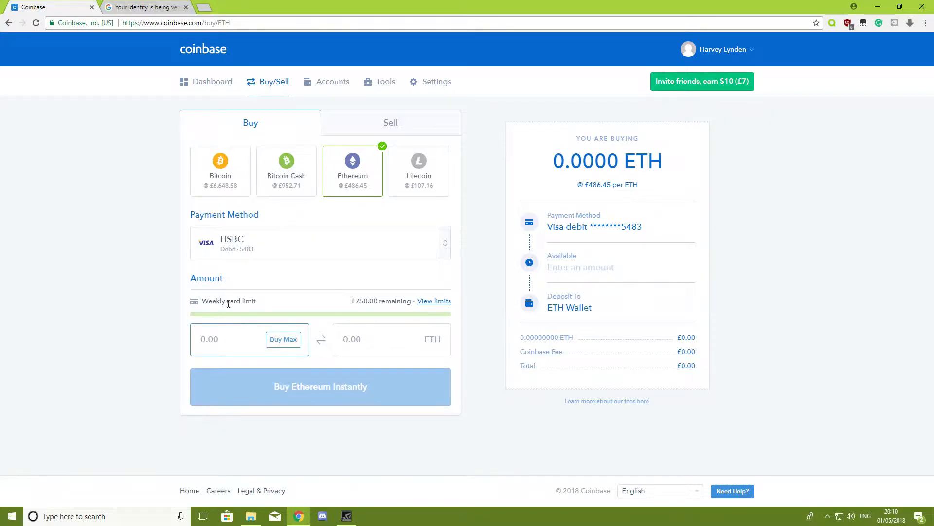
pyautogui.moveTo(294, 304)
pyautogui.mouseDown()
pyautogui.moveTo(281, 305)
pyautogui.moveTo(298, 292)
pyautogui.moveTo(283, 311)
pyautogui.mouseUp()
pyautogui.click(283, 311)
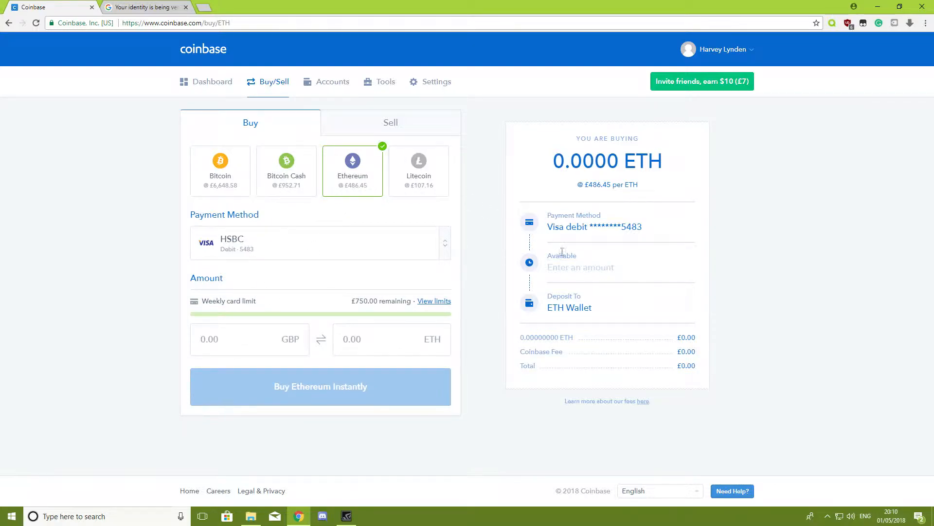
# Enter £5 and review the quoted ETH amount and fee breakdown
pyautogui.click(261, 336)
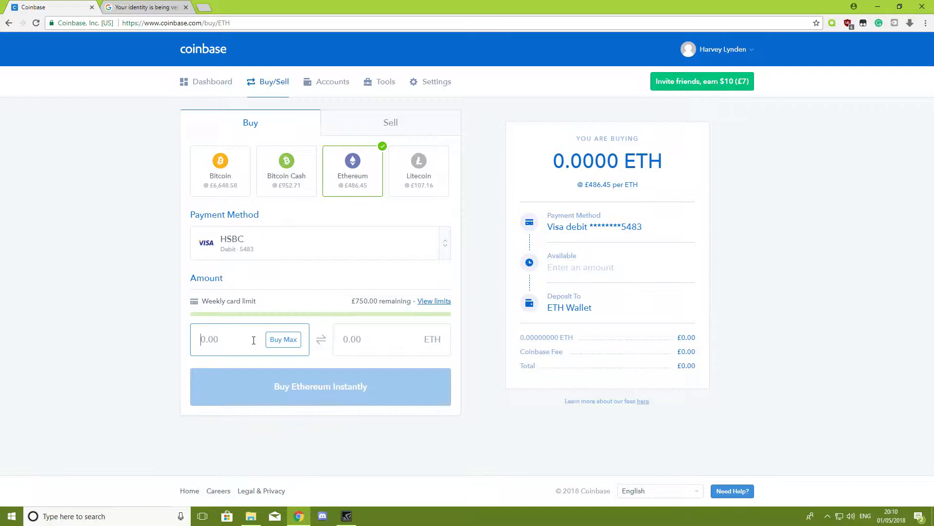
pyautogui.write('5')
pyautogui.click(336, 441)
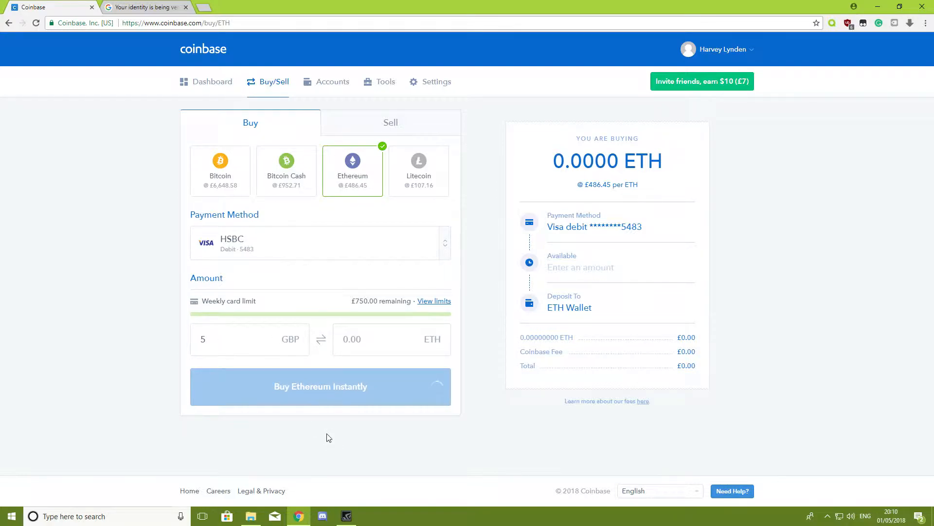
pyautogui.click(378, 339)
pyautogui.moveTo(391, 339); pyautogui.dragTo(343, 344)
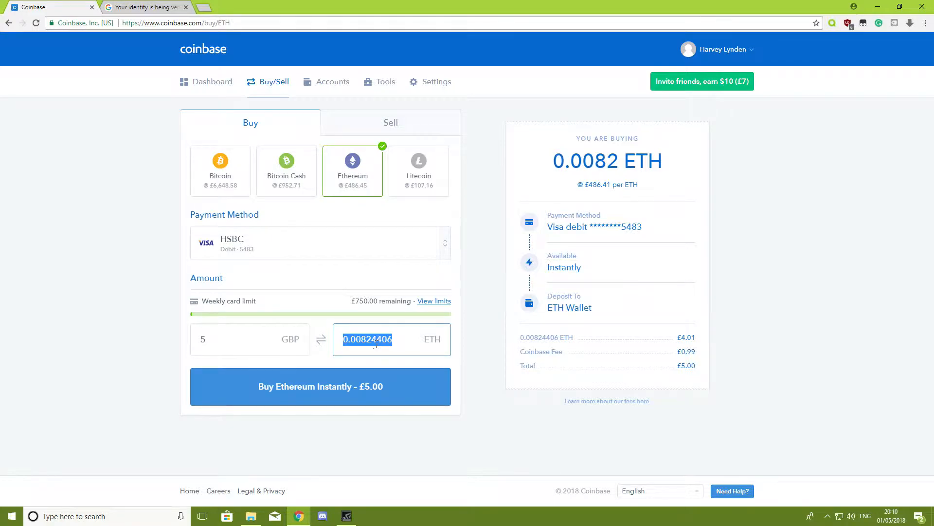
pyautogui.click(411, 343)
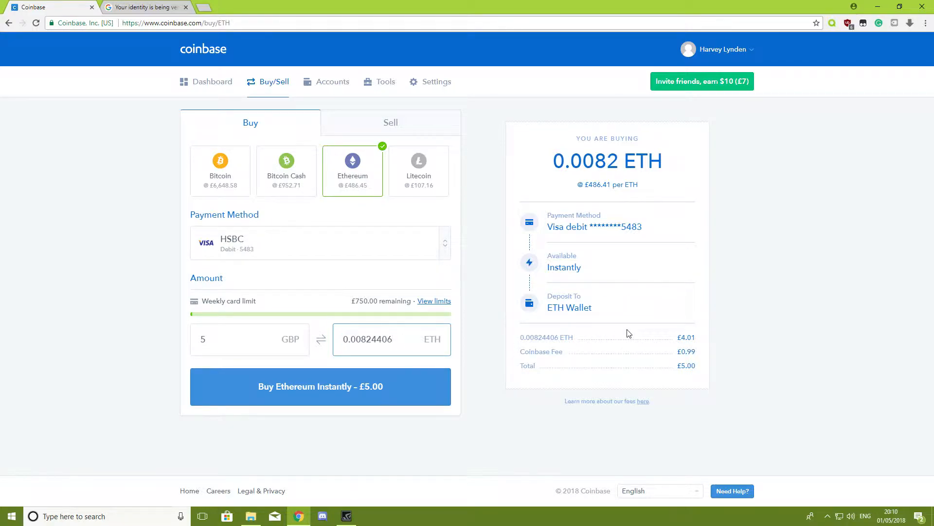
pyautogui.moveTo(686, 338)
pyautogui.mouseDown()
pyautogui.moveTo(698, 355)
pyautogui.moveTo(682, 352)
pyautogui.moveTo(696, 352)
pyautogui.moveTo(687, 337)
pyautogui.mouseUp()
# Try £100, revert to £5, and start the £5.00 instant Ethereum buy
pyautogui.moveTo(287, 355); pyautogui.dragTo(187, 354)
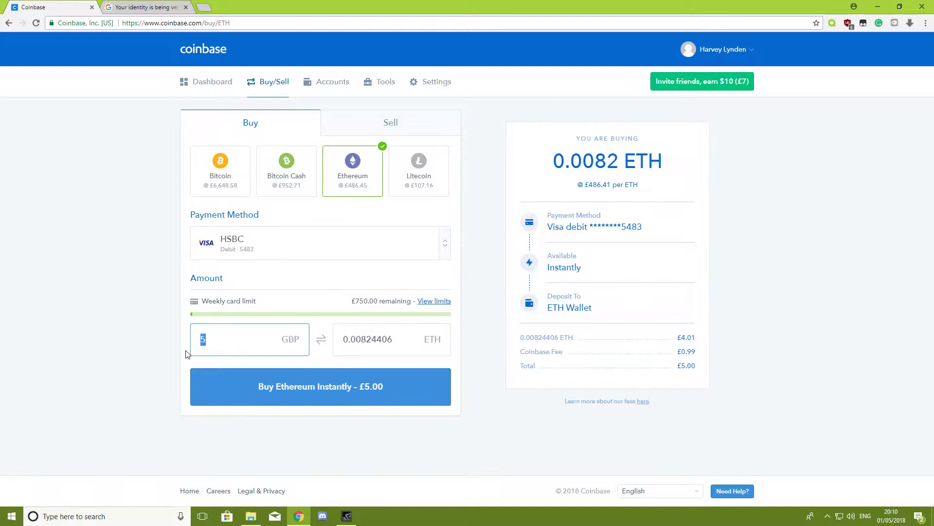
pyautogui.write('100')
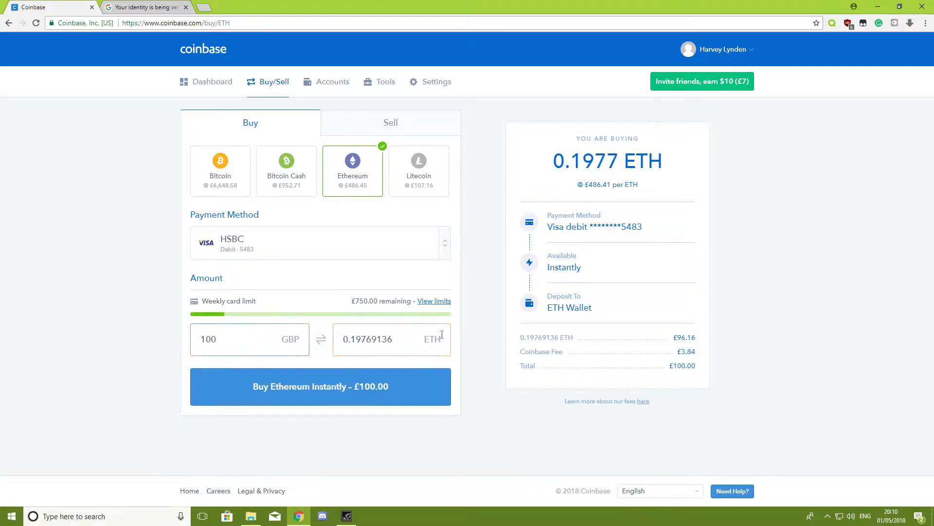
pyautogui.moveTo(243, 337); pyautogui.dragTo(175, 349)
pyautogui.write('5')
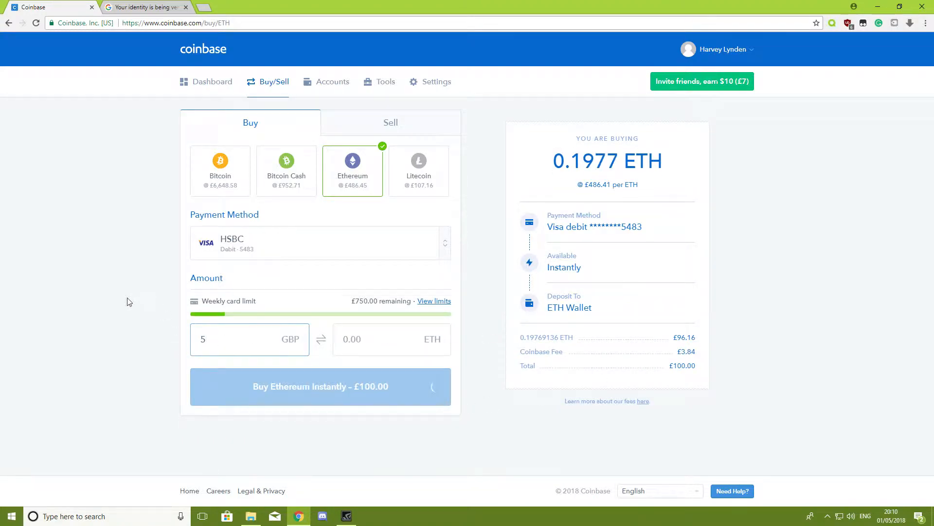
pyautogui.click(129, 302)
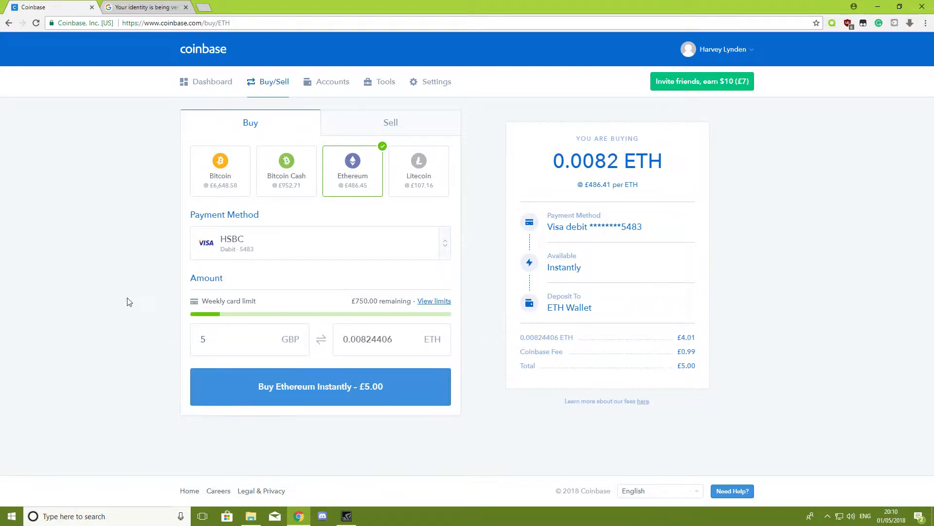
pyautogui.click(336, 396)
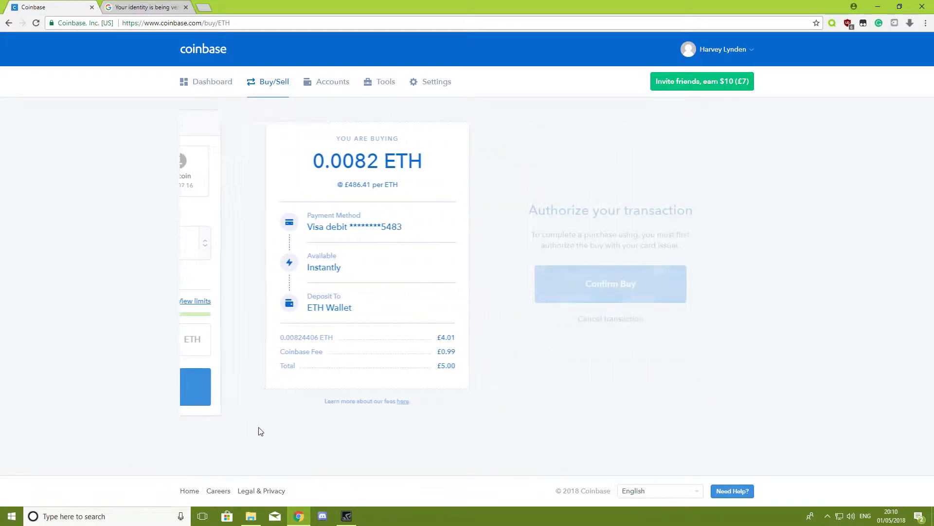
# Confirm the Ethereum buy and check the 0.00824406 ETH amount on the confirmation
pyautogui.click(594, 280)
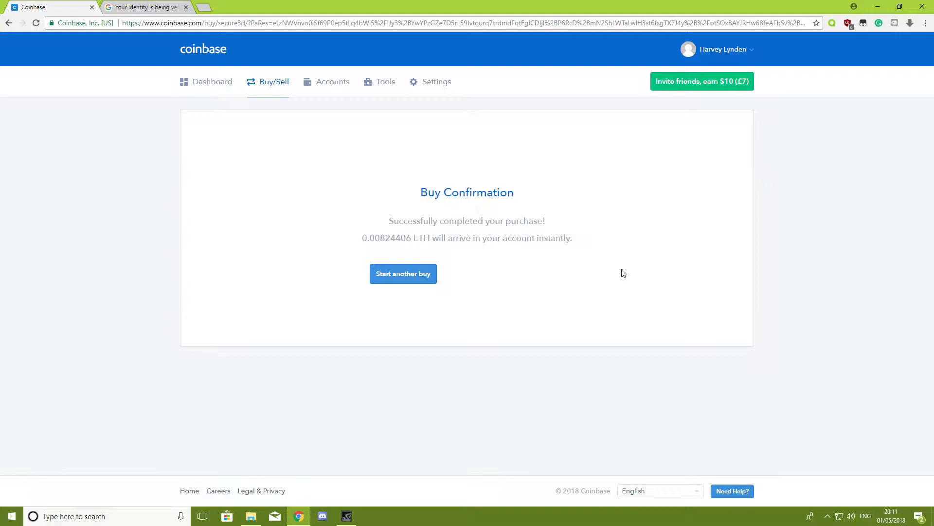
pyautogui.moveTo(363, 238); pyautogui.dragTo(460, 238)
pyautogui.click(485, 251)
# Check the dashboard portfolio showing 0.0082 ETH worth £3.99 and the purchase in Recent Activity
pyautogui.click(214, 84)
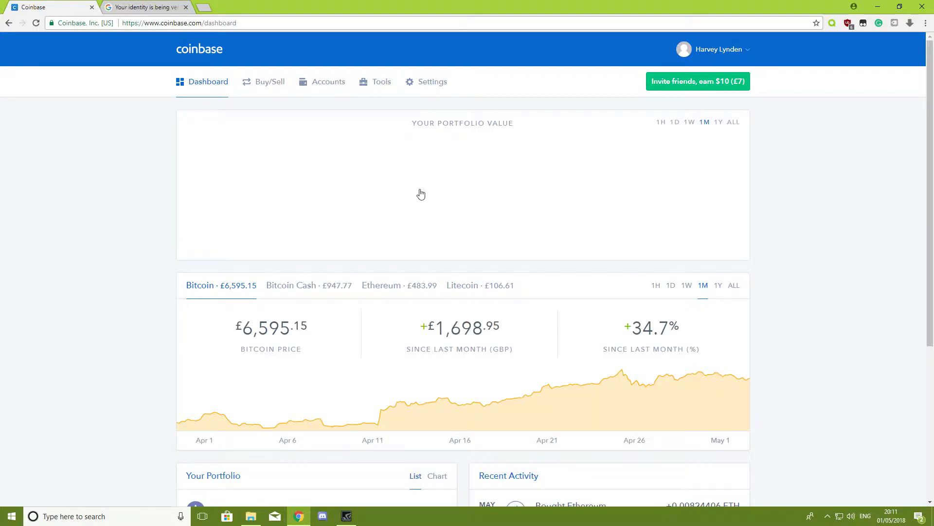
pyautogui.scroll(-5, 387, 209)
pyautogui.moveTo(345, 274); pyautogui.dragTo(392, 275)
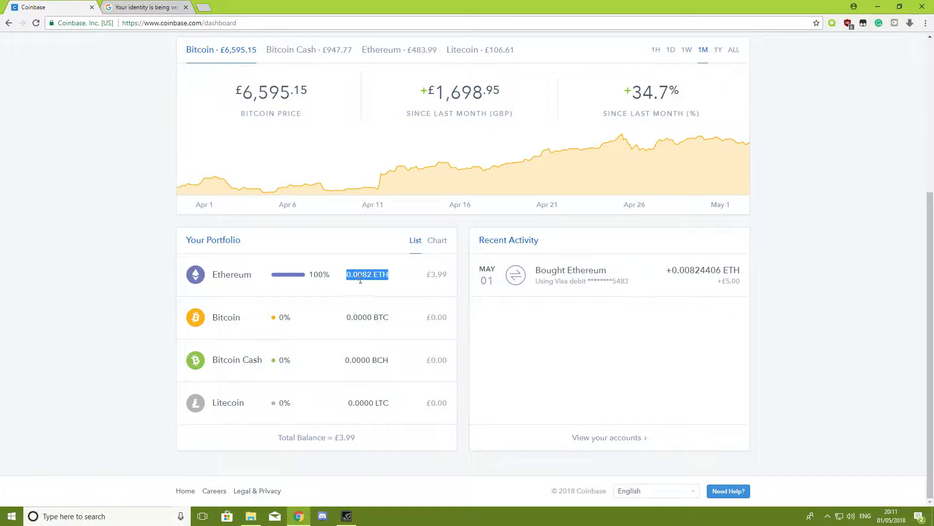
pyautogui.scroll(5, 480, 338)
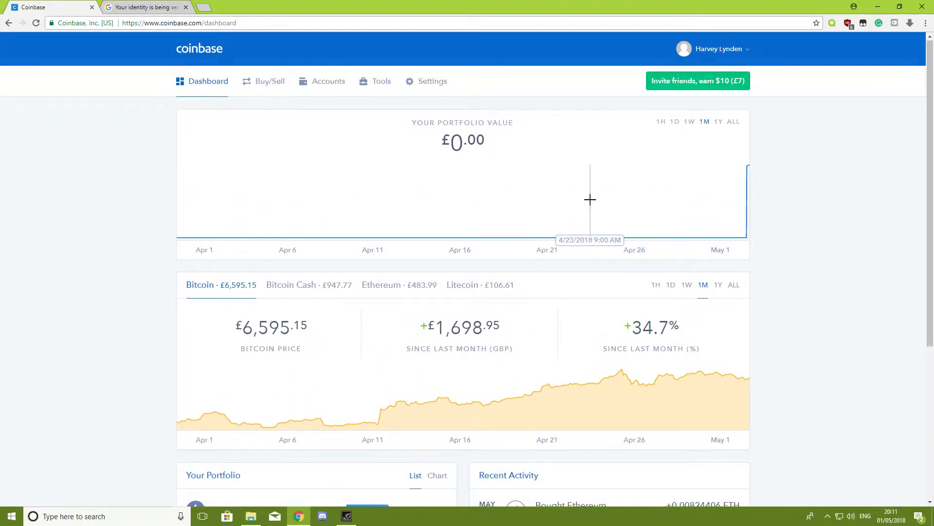
pyautogui.scroll(-5, 590, 200)
pyautogui.scroll(5, 594, 214)
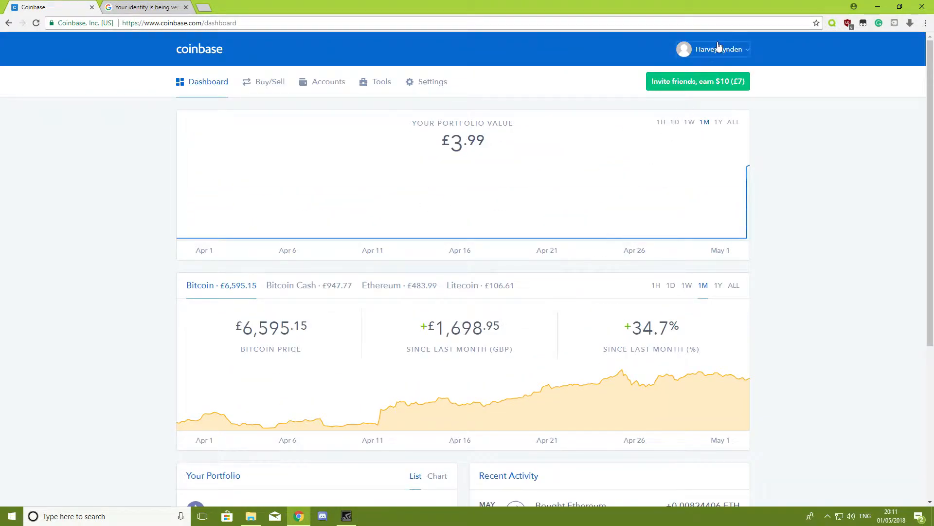
pyautogui.click(719, 48)
pyautogui.click(361, 161)
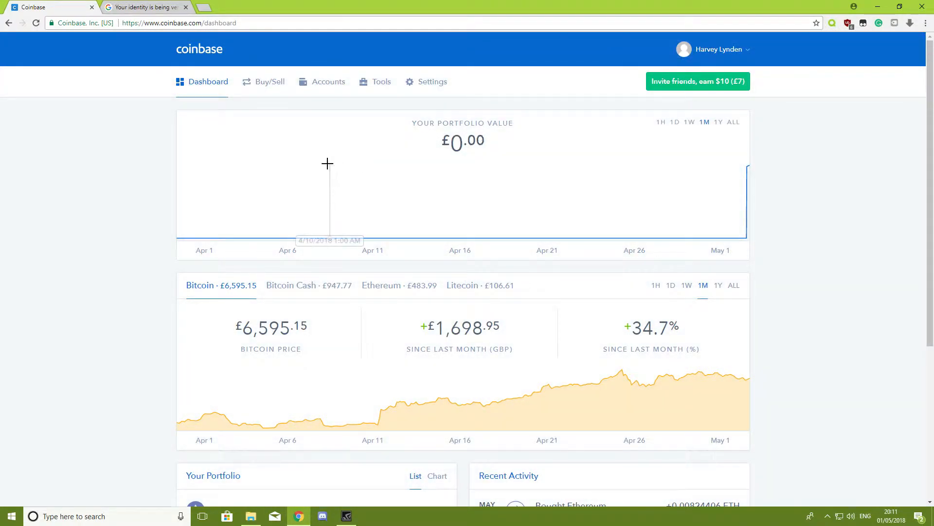
pyautogui.scroll(-5, 384, 236)
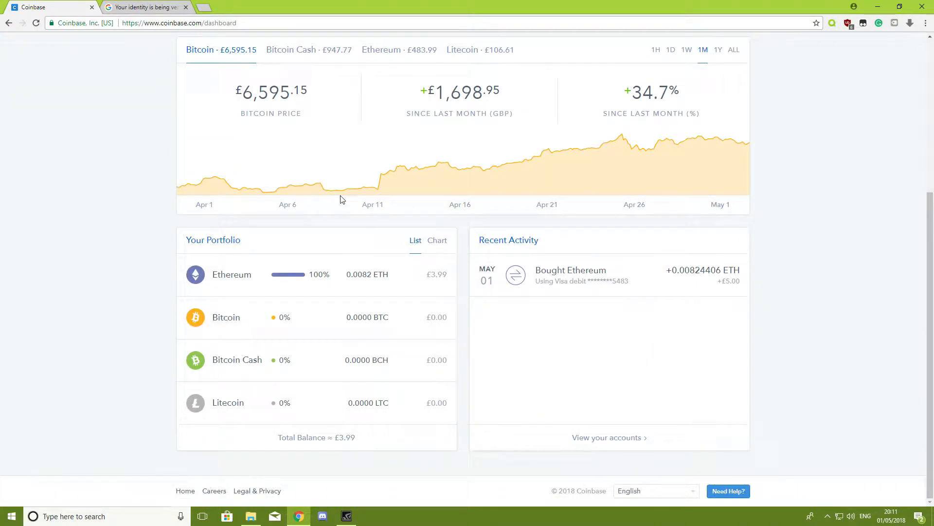
# Search 'cryptocurrency hardware key' in a new tab, browse the KeepKey site, and go back
pyautogui.click(205, 5)
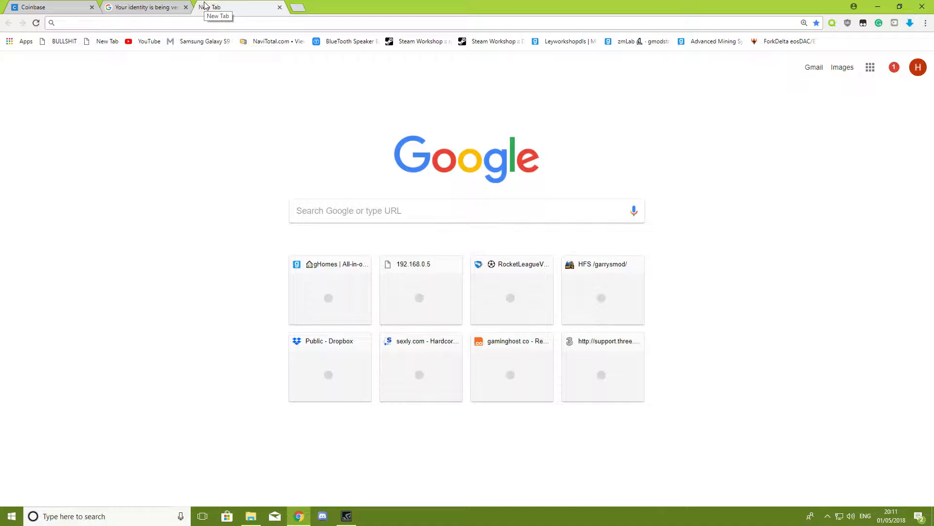
pyautogui.write('crypto')
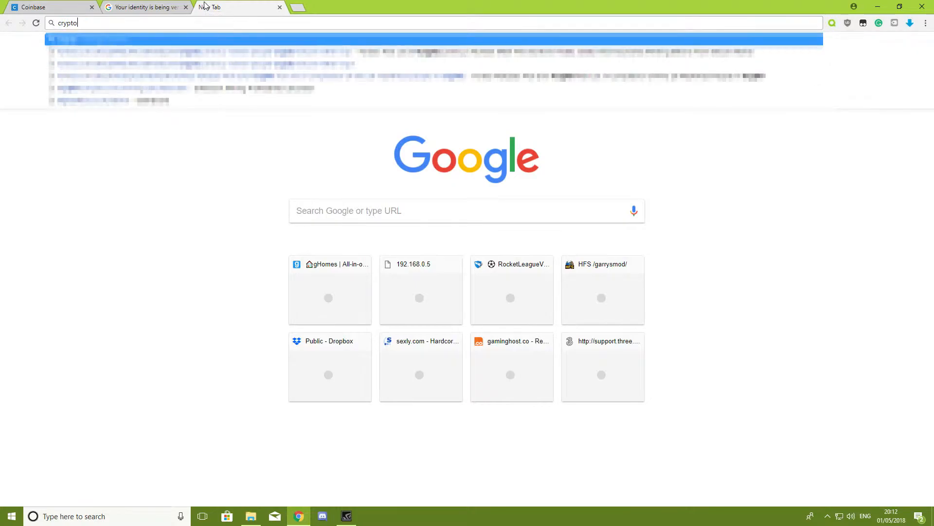
pyautogui.write('currency hardware key')
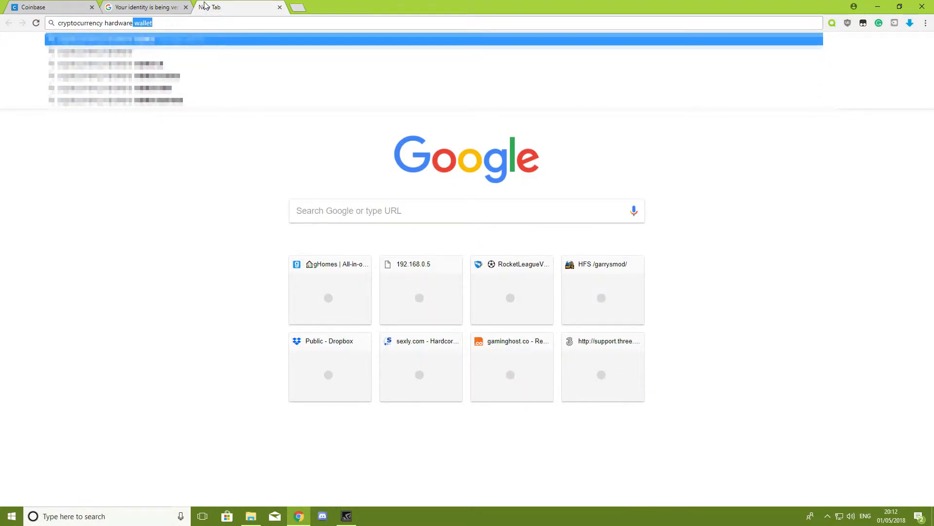
pyautogui.press('Return')
pyautogui.click(146, 130)
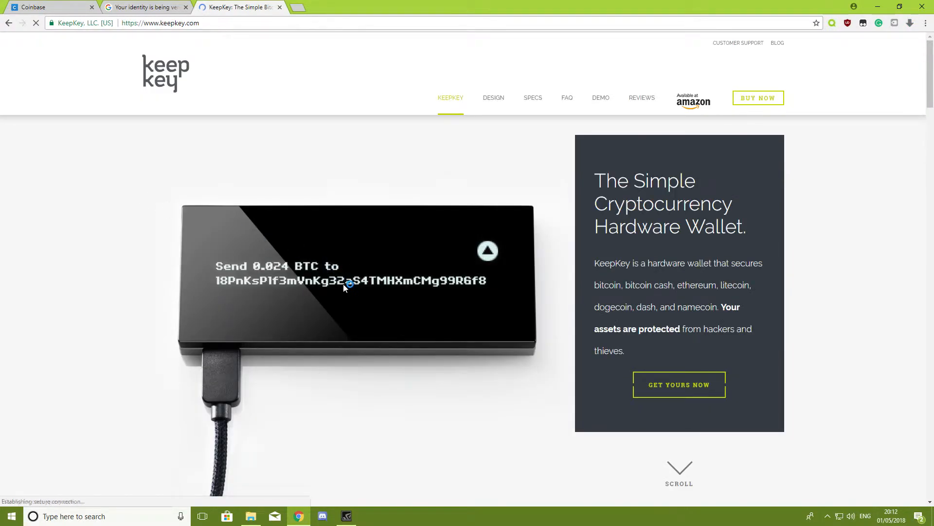
pyautogui.scroll(-10, 353, 283)
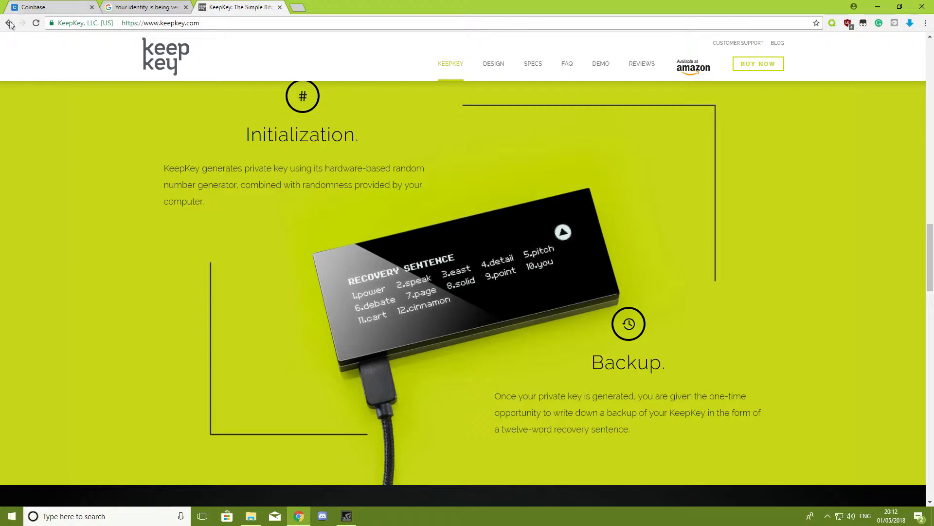
pyautogui.click(9, 23)
# View the Ledger Nano S listing on Amazon, then return to the Google results
pyautogui.click(180, 270)
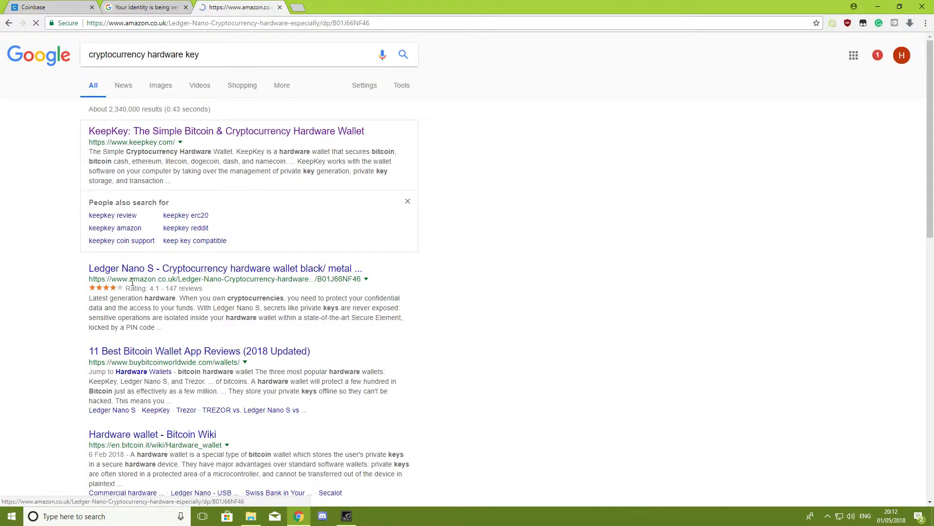
pyautogui.scroll(-3, 272, 263)
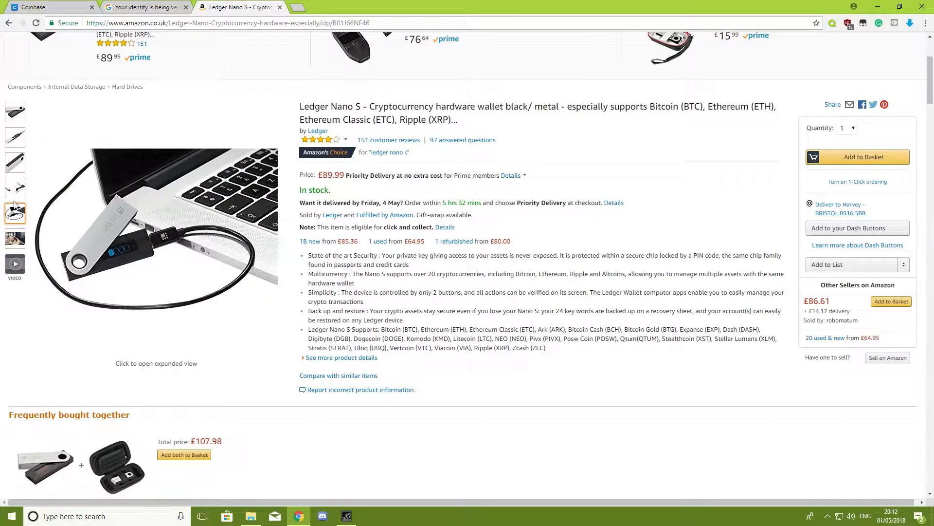
pyautogui.click(8, 23)
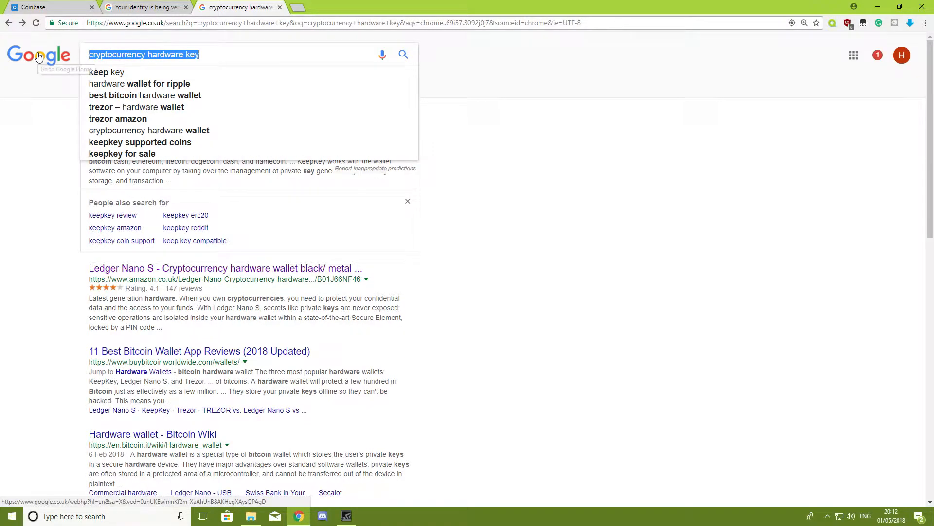
# Clear the Google search box ready for a new query
pyautogui.press('BackSpace')
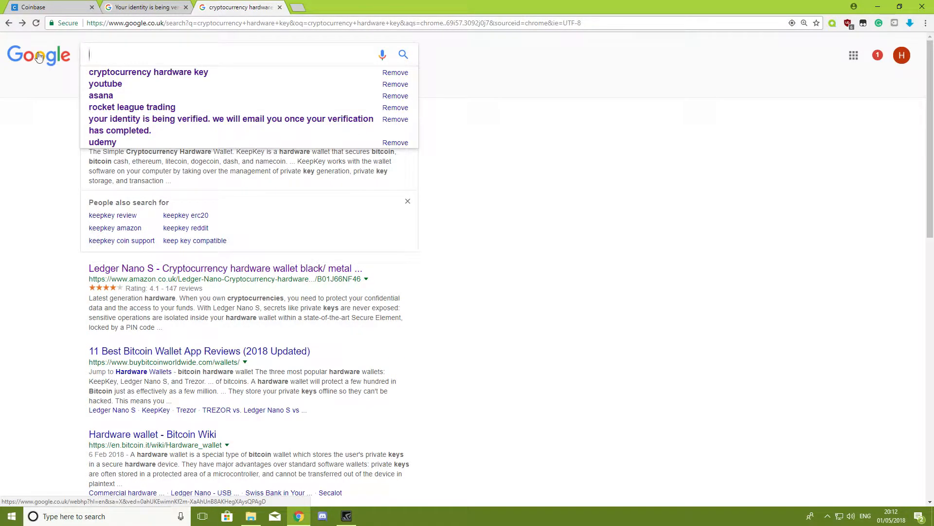
pyautogui.click(469, 306)
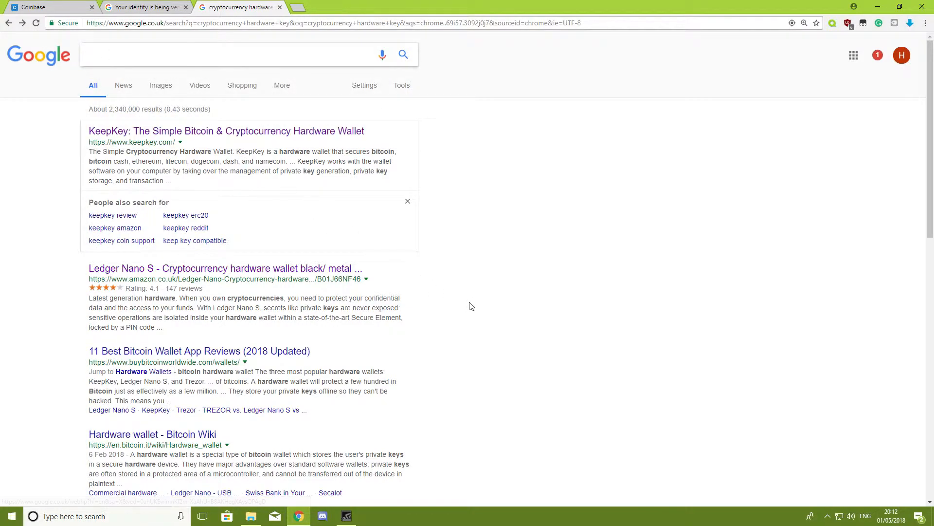
pyautogui.click(187, 52)
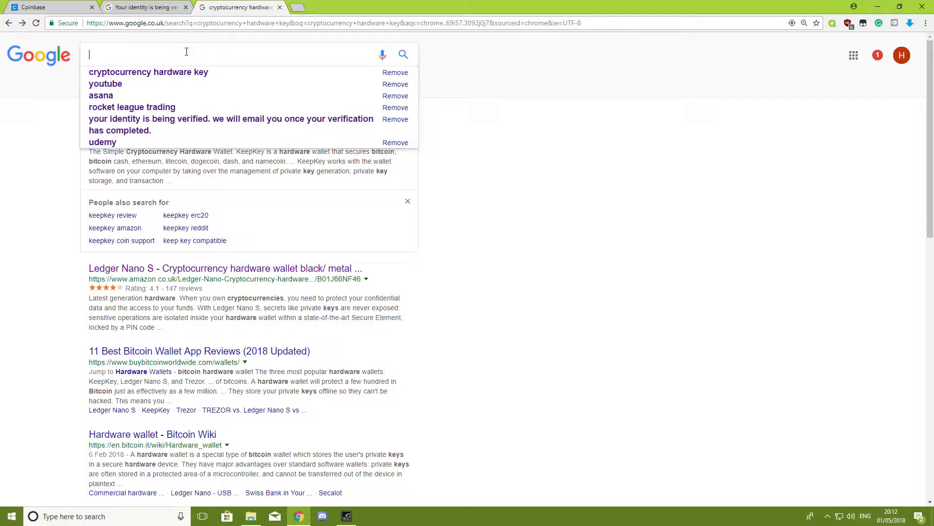
# Search Google for 'exodus wallet' and open the official exodus.io site
pyautogui.write('exodus')
pyautogui.press('Return')
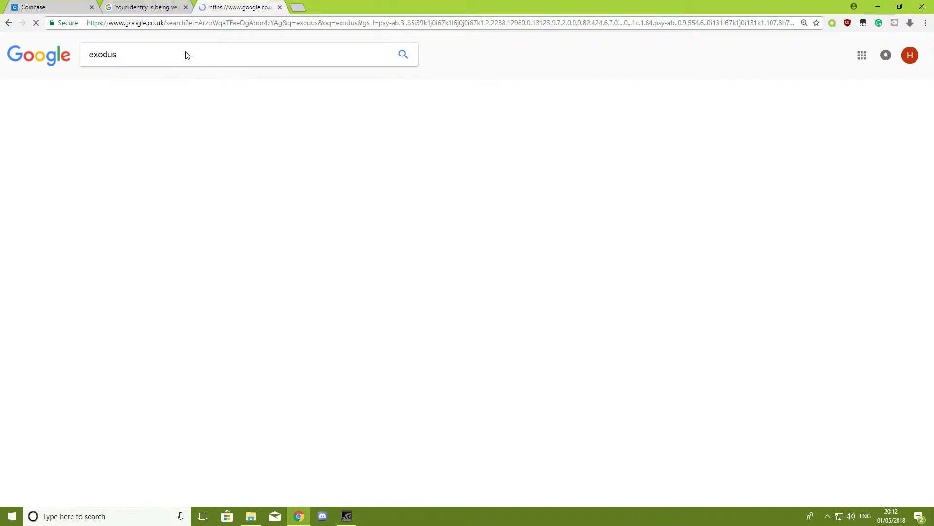
pyautogui.click(136, 58)
pyautogui.write('wallet')
pyautogui.press('Return')
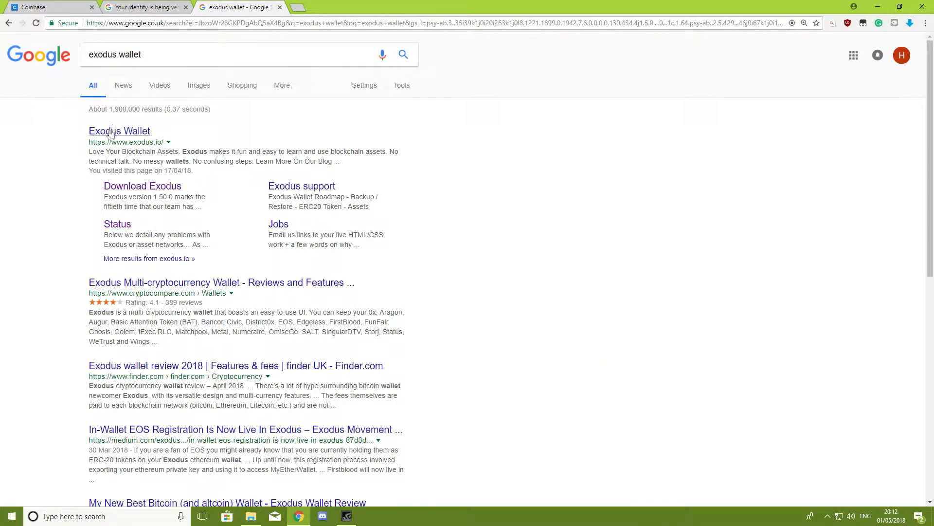
pyautogui.click(108, 136)
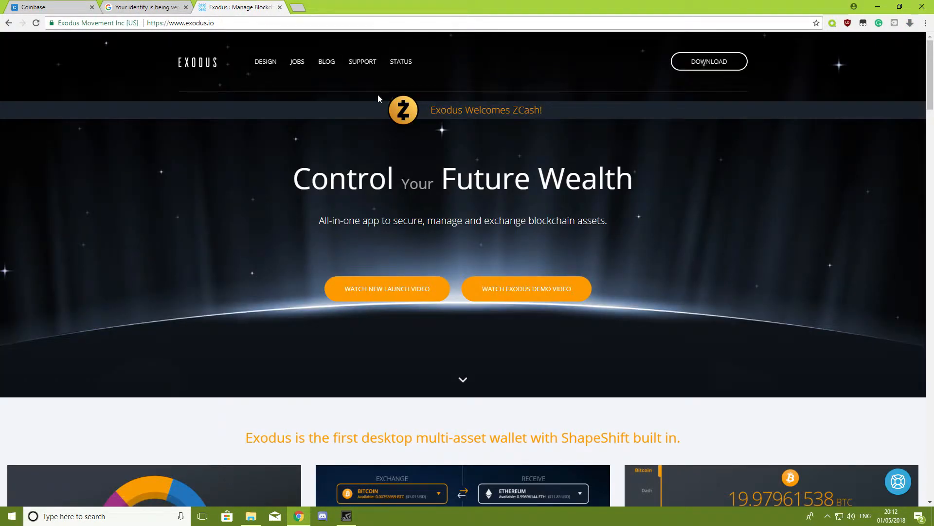
# Visit the Exodus download page, close that tab, and return to the Google homepage
pyautogui.scroll(-7, 269, 133)
pyautogui.scroll(7, 340, 184)
pyautogui.click(696, 64)
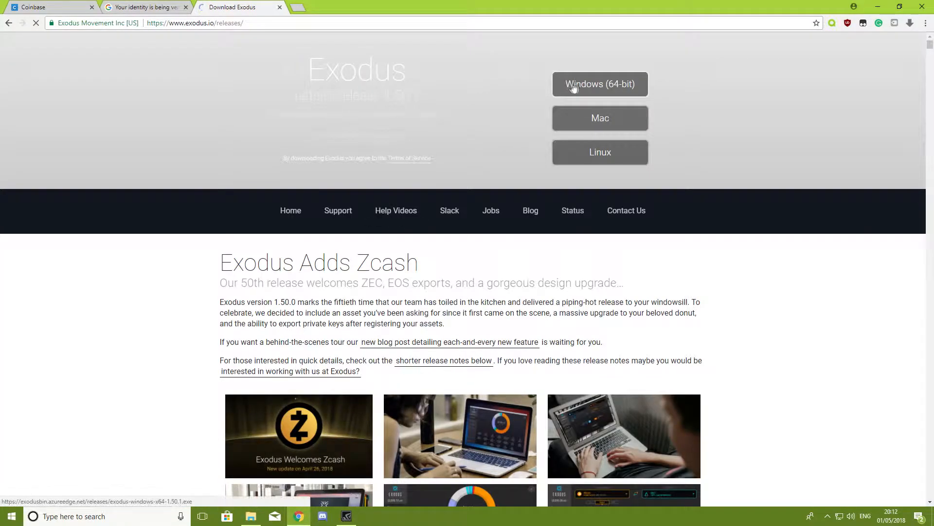
pyautogui.click(280, 8)
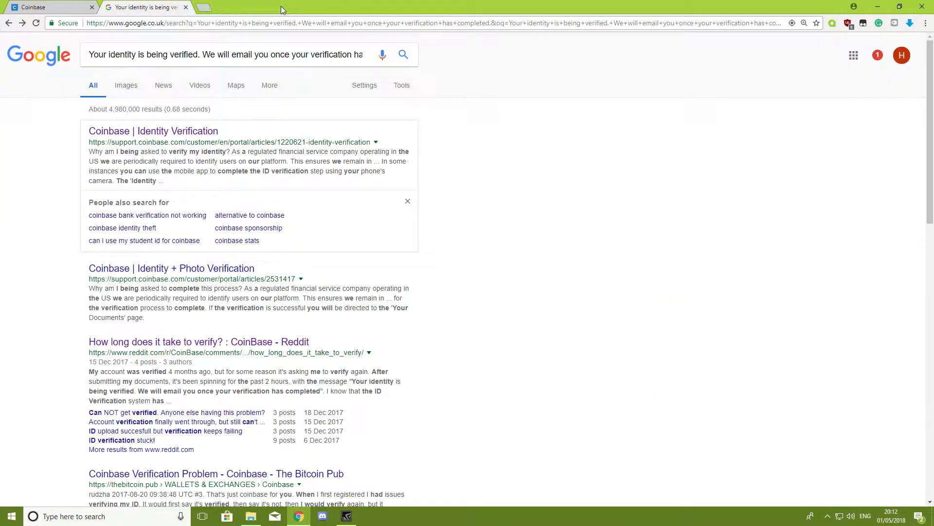
pyautogui.click(39, 53)
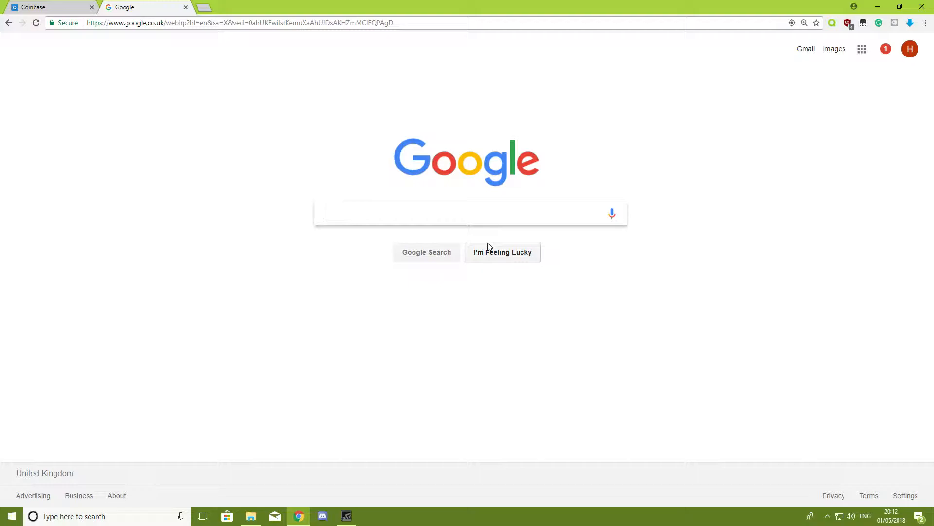
# Launch the Exodus desktop wallet from the Start menu search
pyautogui.press('super')
pyautogui.write('exodus')
pyautogui.press('Return')
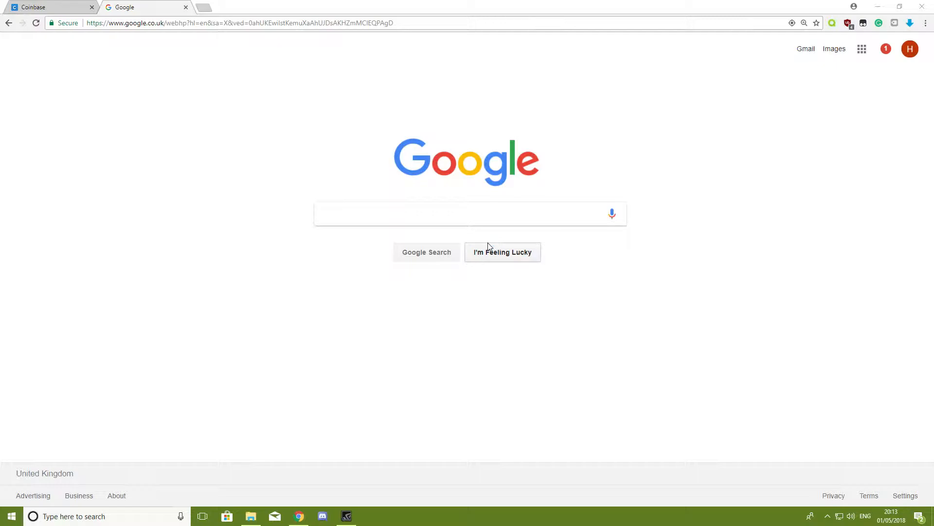
# Unlock Exodus with the wallet password and reposition its window
pyautogui.write('*********')
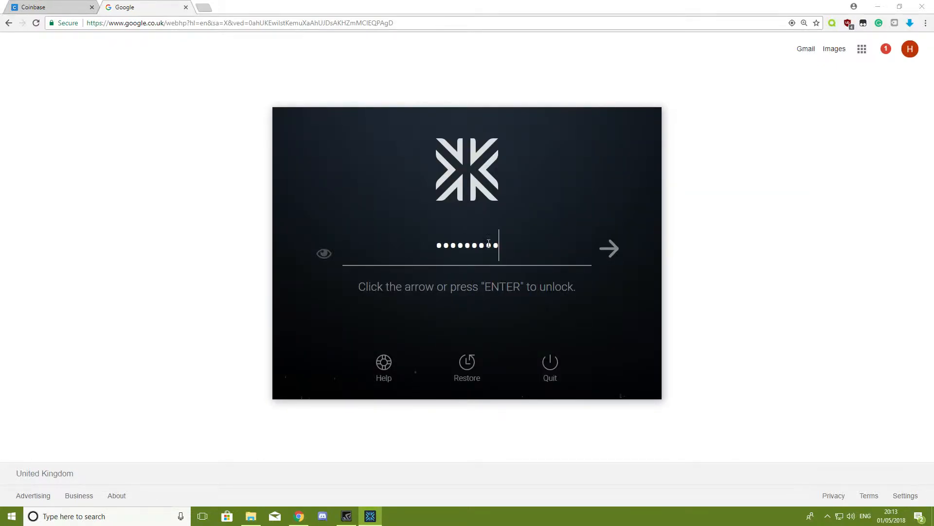
pyautogui.click(609, 248)
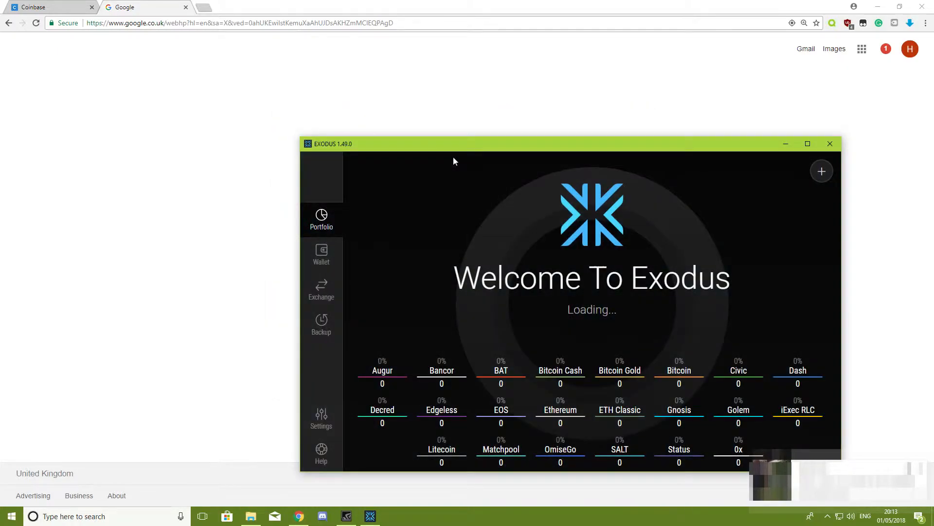
pyautogui.moveTo(455, 145); pyautogui.dragTo(296, 103)
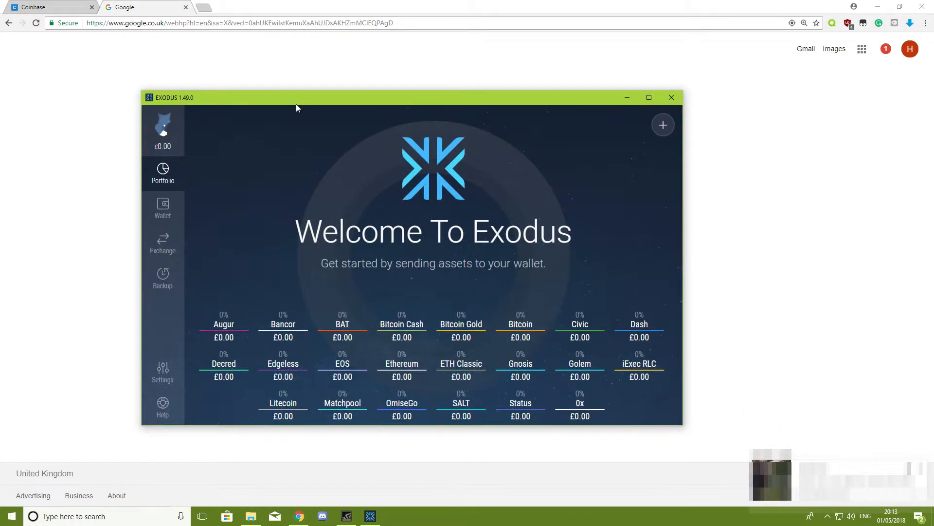
# Browse the Exodus Wallet, Exchange and Portfolio views
pyautogui.click(172, 210)
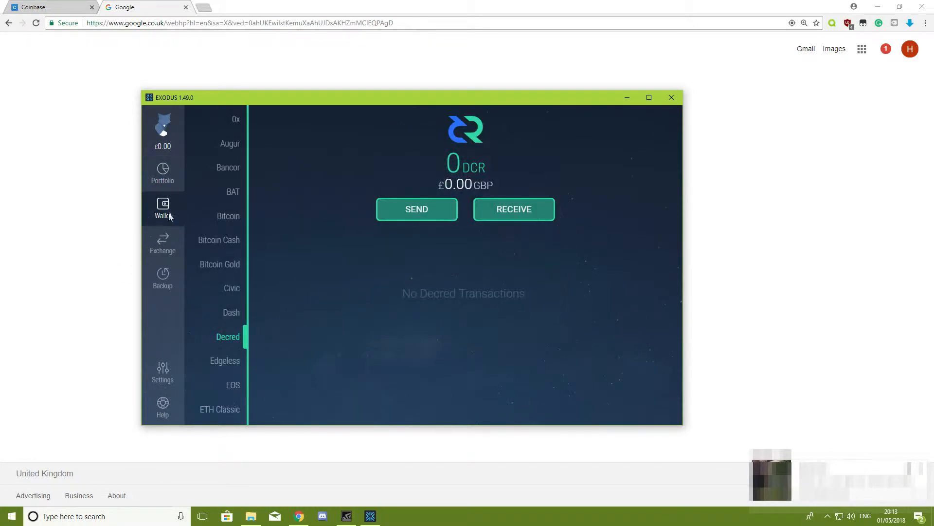
pyautogui.click(164, 256)
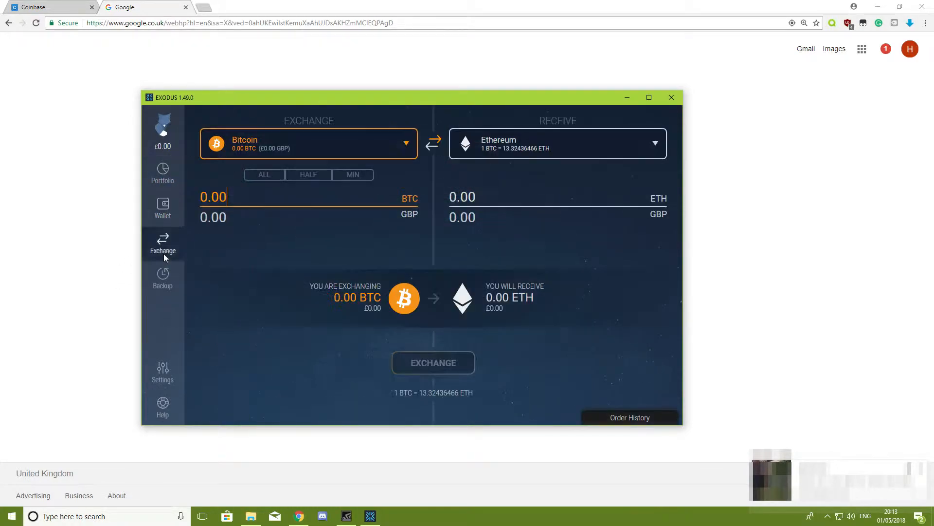
pyautogui.click(163, 222)
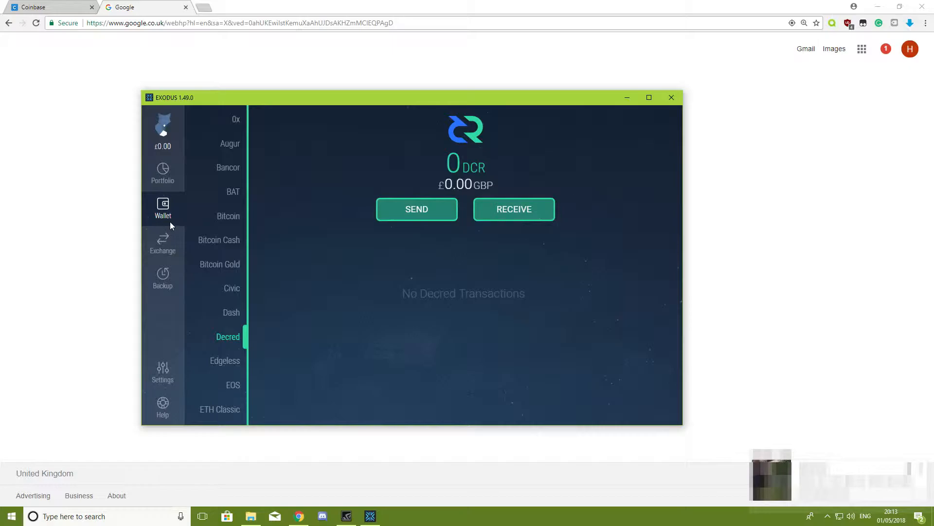
pyautogui.click(172, 178)
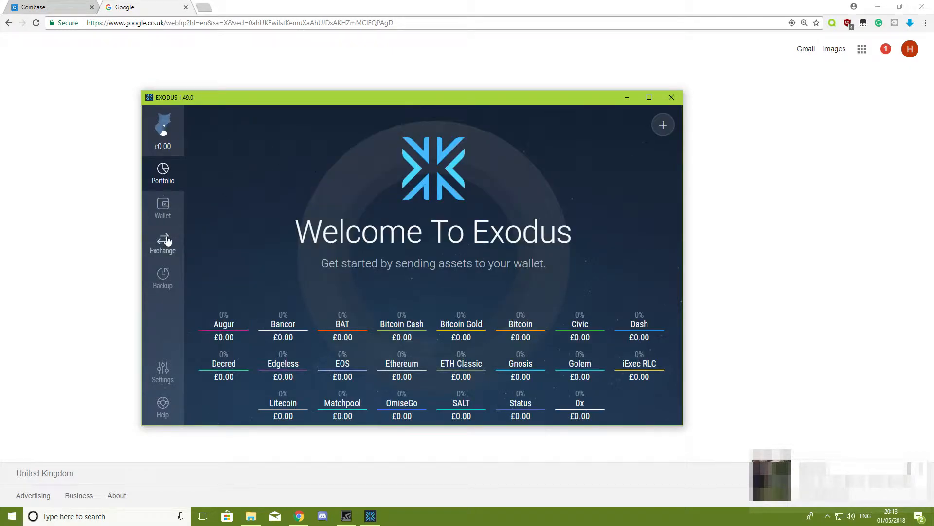
pyautogui.click(168, 207)
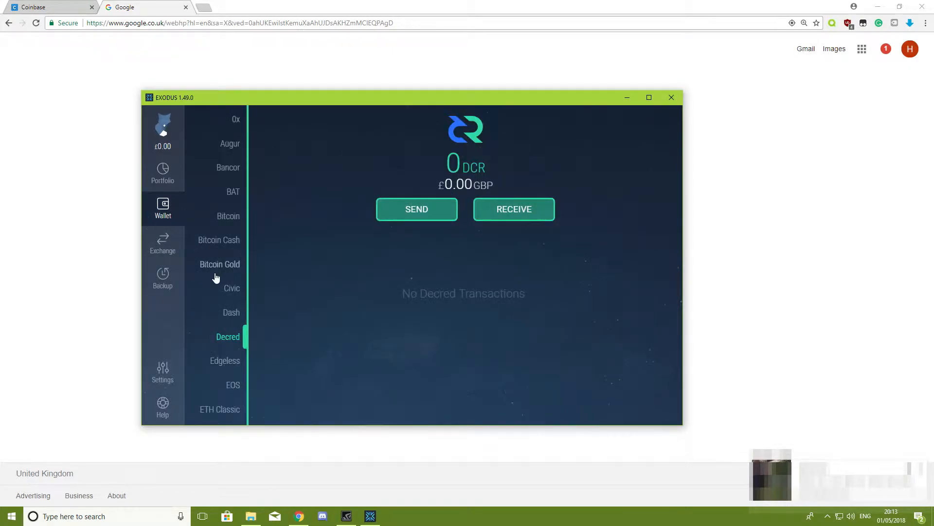
pyautogui.click(163, 175)
pyautogui.click(162, 208)
pyautogui.scroll(-5, 223, 257)
# Copy the Ethereum receiving address from Exodus and return to the Coinbase dashboard
pyautogui.click(224, 195)
pyautogui.click(525, 208)
pyautogui.doubleClick(538, 310)
pyautogui.click(342, 335)
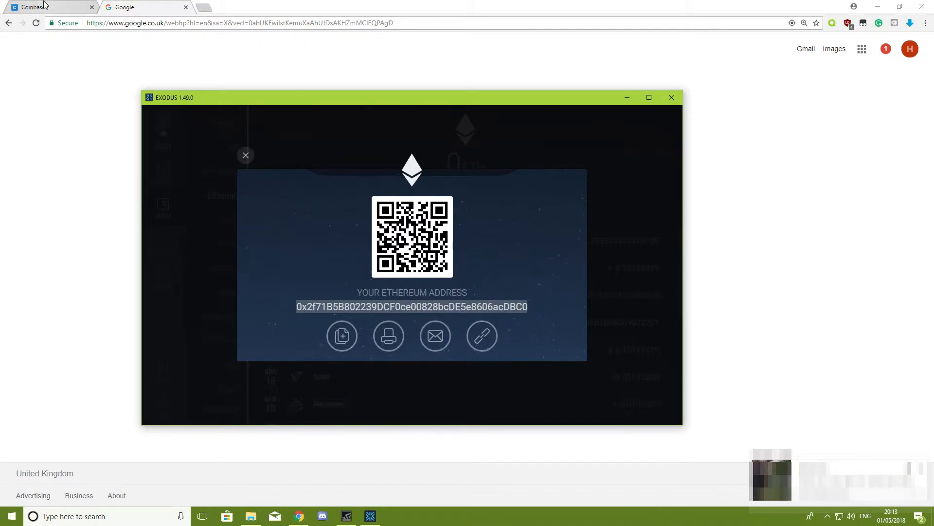
pyautogui.click(47, 7)
pyautogui.scroll(5, 307, 308)
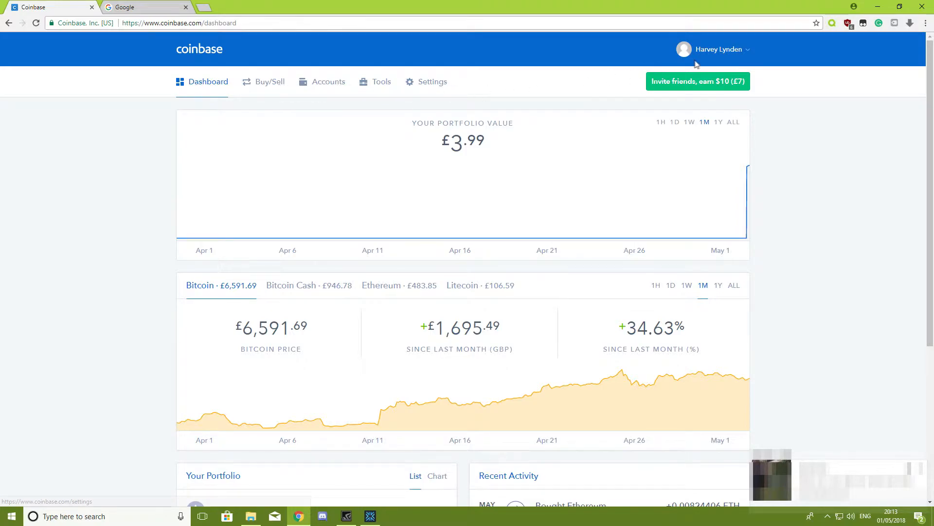
# Start a send from the Coinbase ETH Wallet with the Exodus address pasted as recipient
pyautogui.scroll(-5, 619, 163)
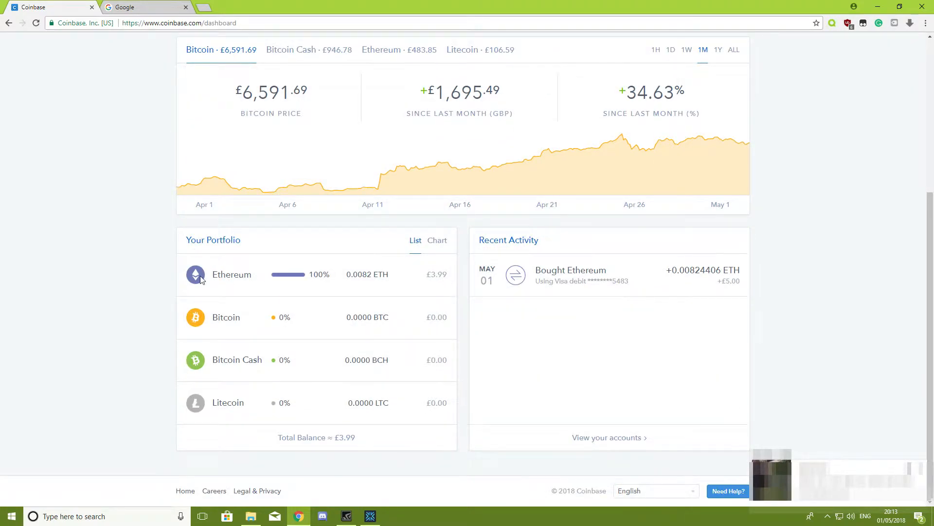
pyautogui.scroll(5, 400, 334)
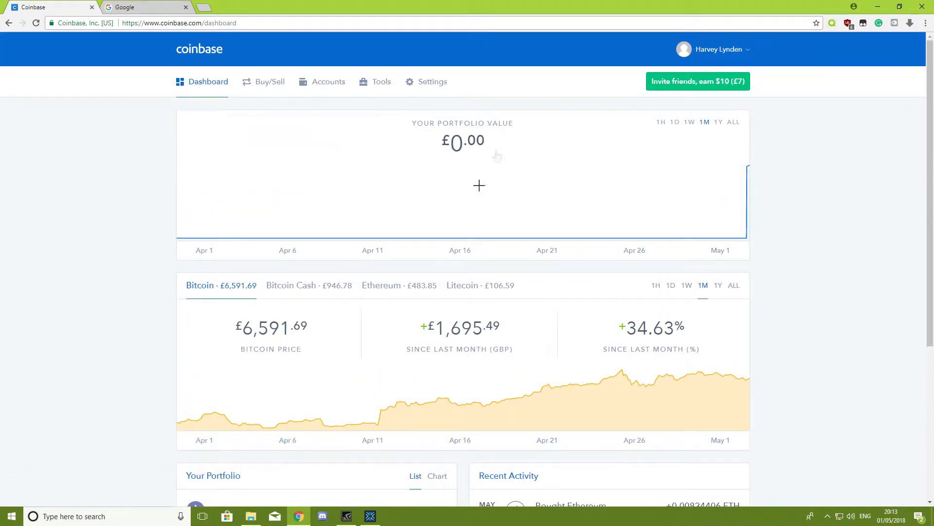
pyautogui.click(351, 87)
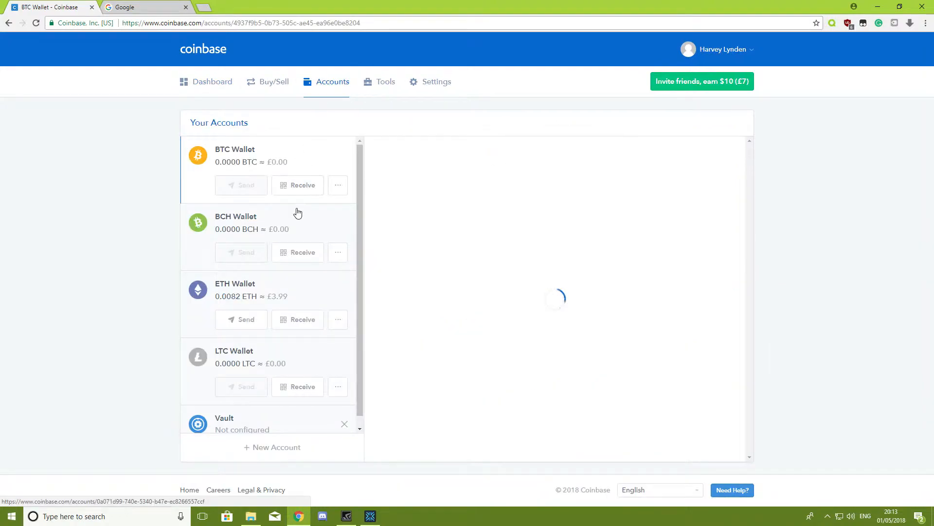
pyautogui.scroll(-1, 246, 215)
pyautogui.click(244, 287)
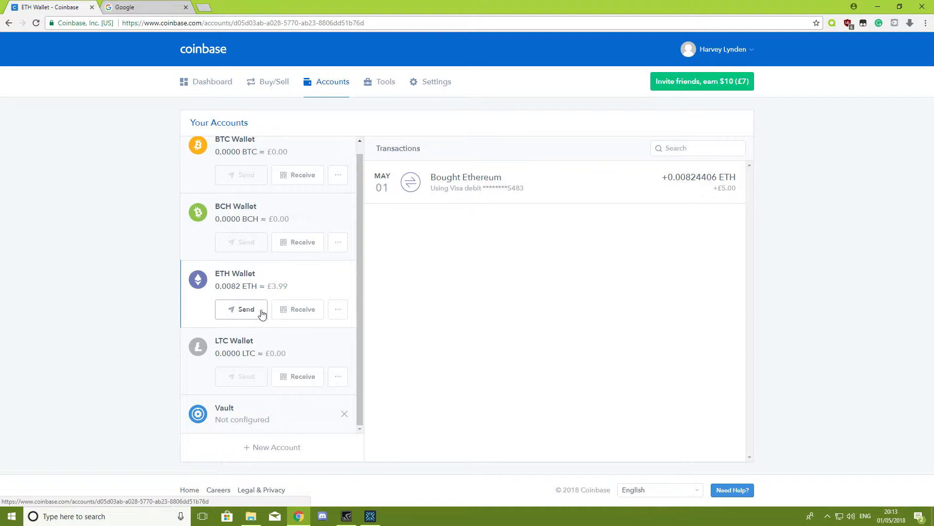
pyautogui.click(246, 310)
pyautogui.hotkey('ctrl', 'v')
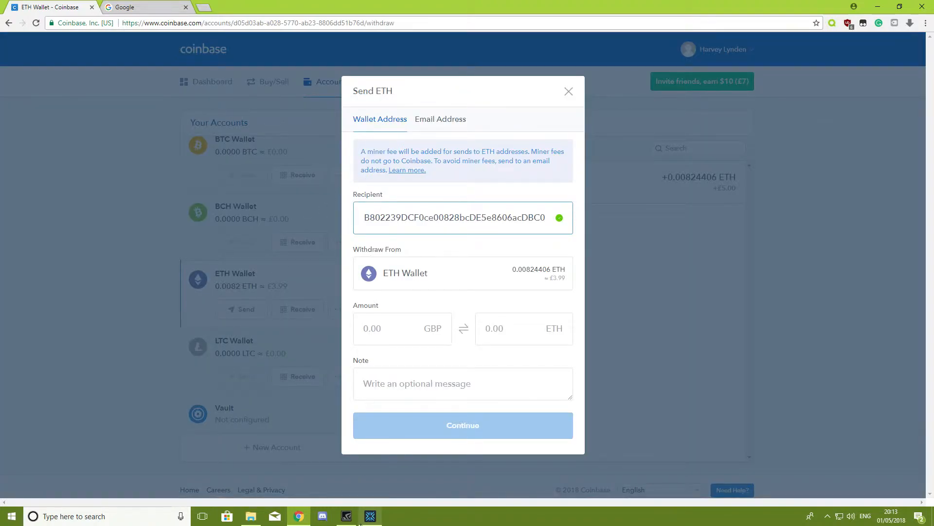
# Hide Exodus and set the send amount to the maximum, 3.94028 GBP
pyautogui.click(370, 515)
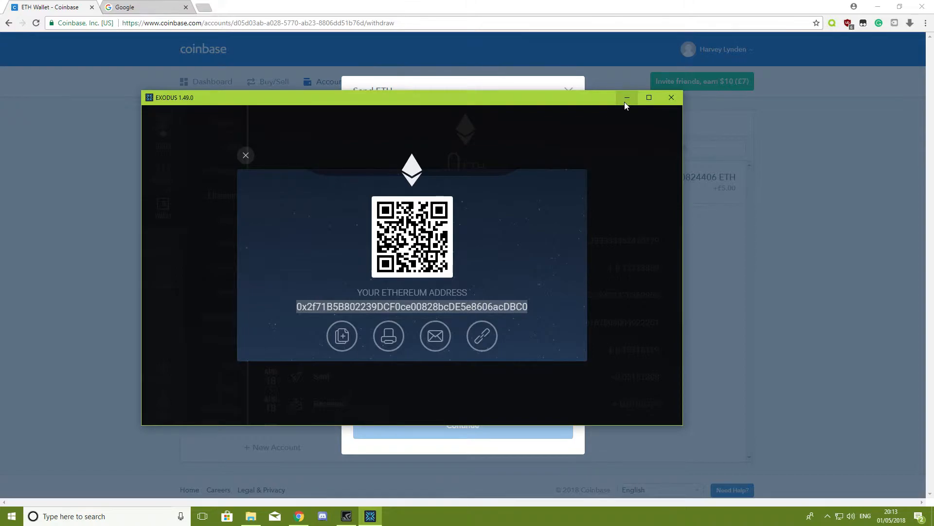
pyautogui.click(626, 99)
pyautogui.click(415, 323)
pyautogui.click(426, 330)
pyautogui.click(424, 388)
pyautogui.moveTo(400, 329); pyautogui.dragTo(363, 328)
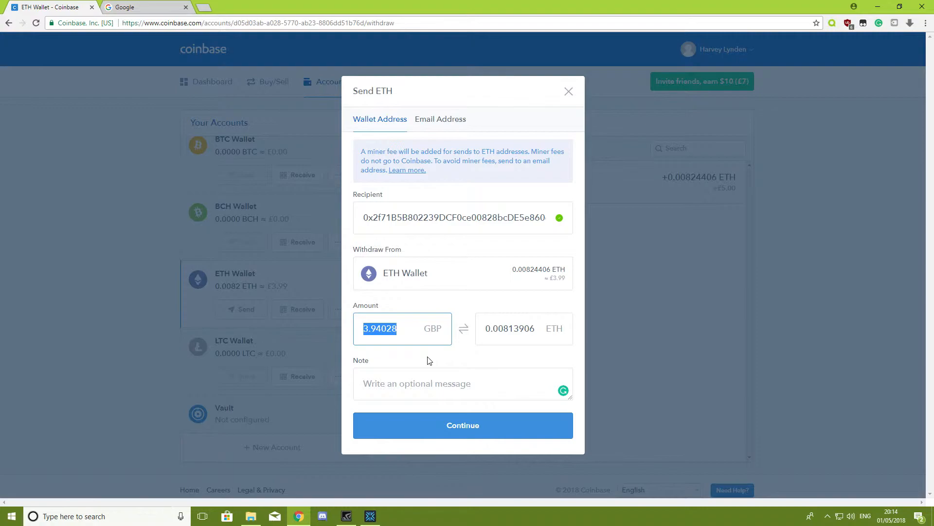
# Review the 0.00813906 ETH amount and miner fee notice, then continue with the send
pyautogui.moveTo(485, 329); pyautogui.dragTo(535, 329)
pyautogui.click(482, 289)
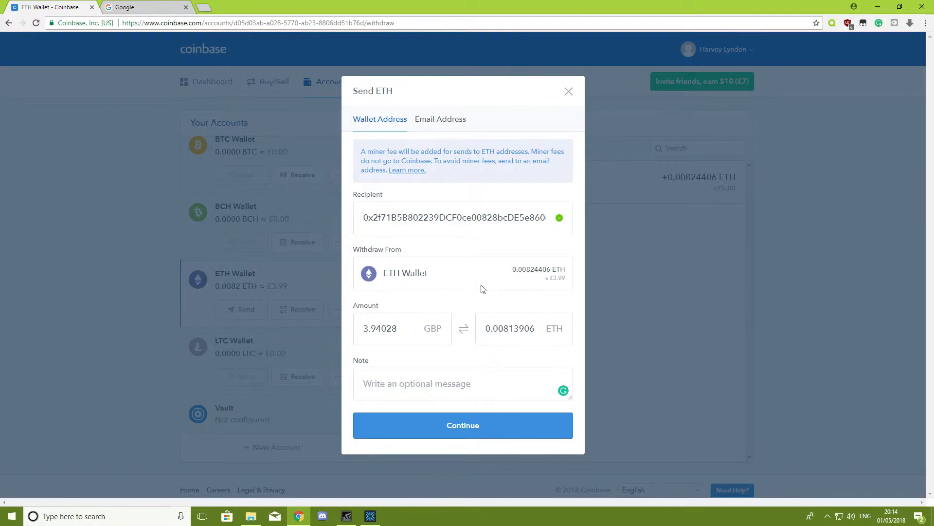
pyautogui.click(389, 385)
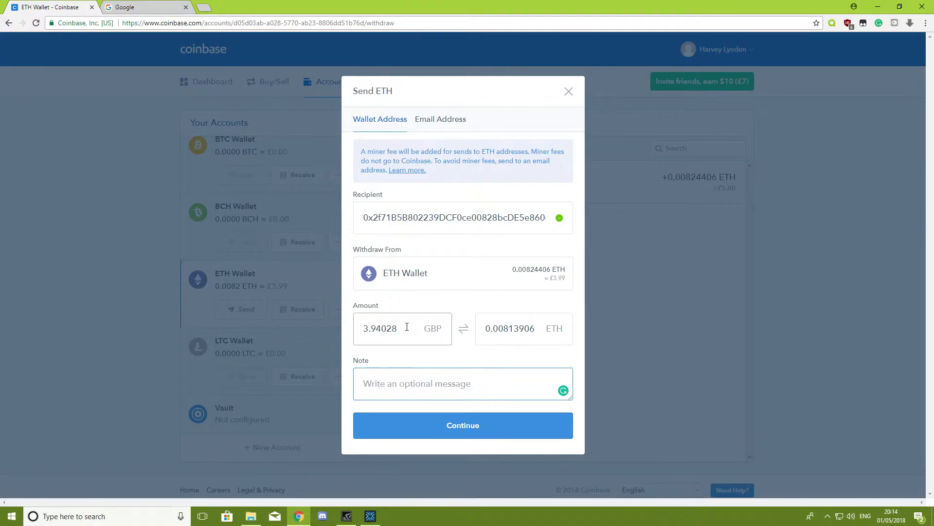
pyautogui.moveTo(368, 151); pyautogui.dragTo(516, 148)
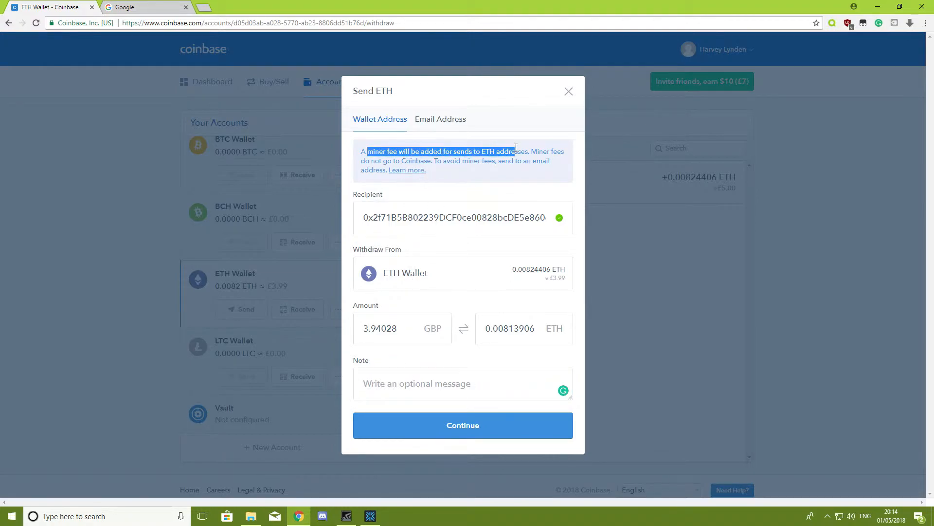
pyautogui.click(518, 149)
pyautogui.moveTo(367, 156); pyautogui.dragTo(389, 162)
pyautogui.click(535, 180)
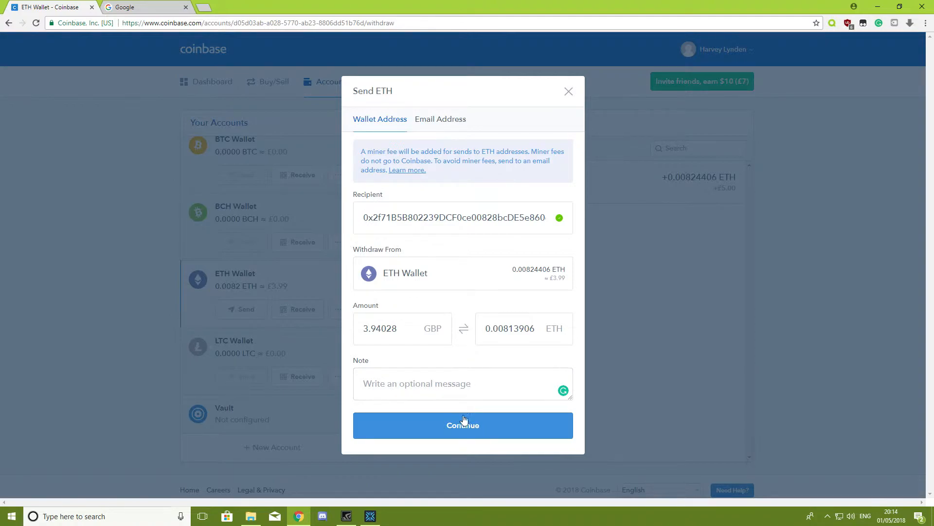
pyautogui.click(469, 432)
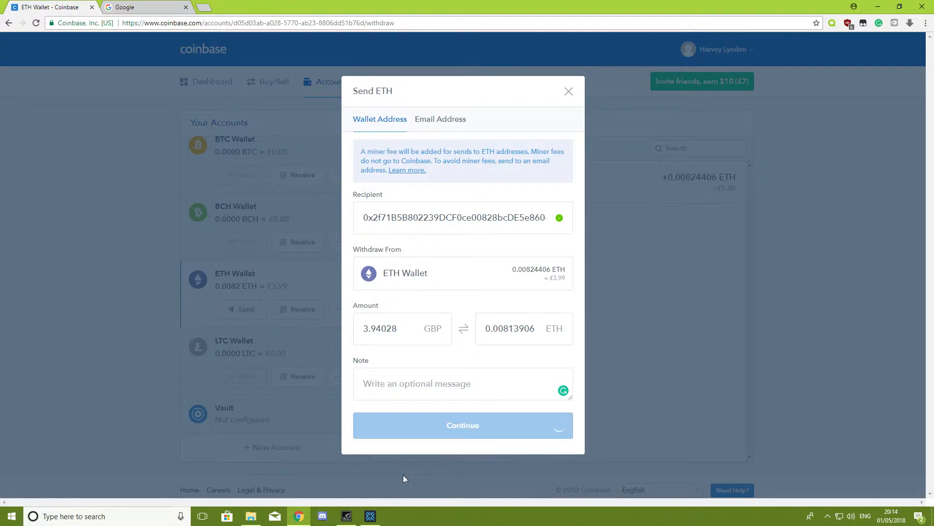
# Confirm the 0.00813906 ETH send to Exodus with the SMS verification code
pyautogui.click(488, 333)
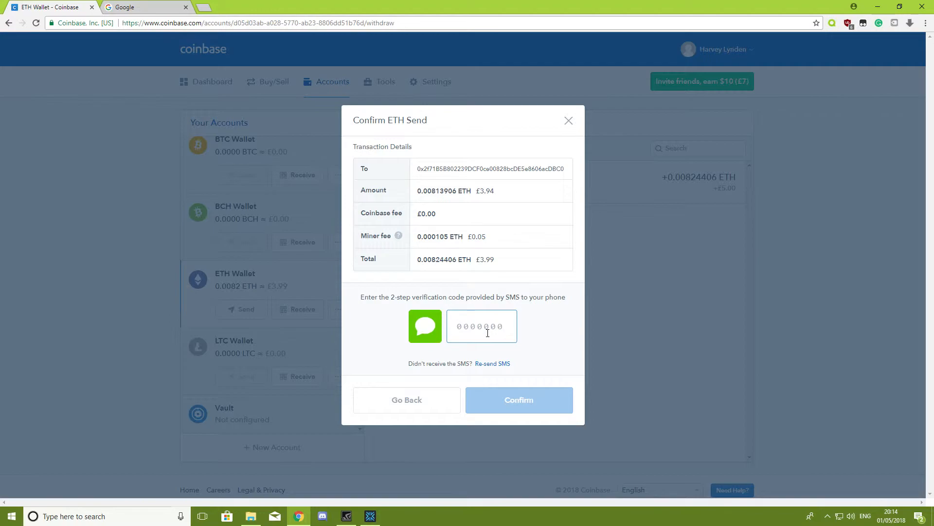
pyautogui.click(505, 396)
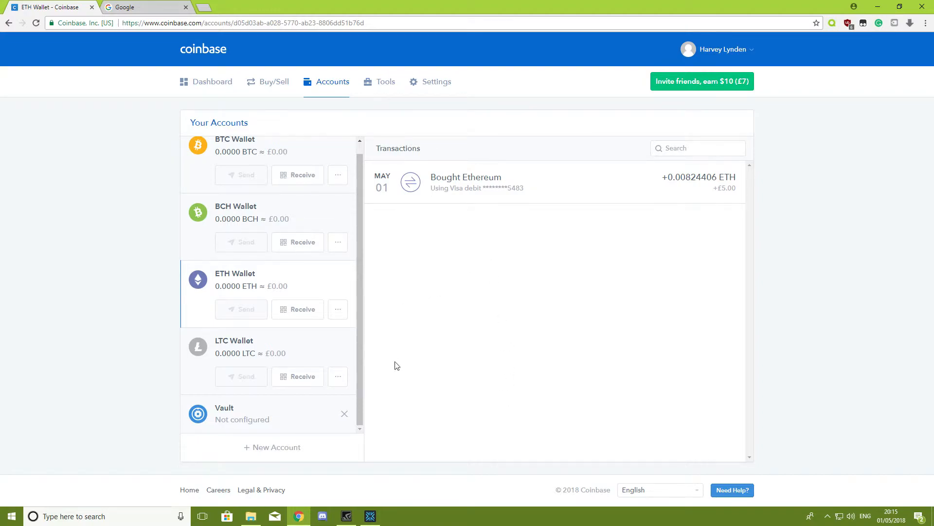
# Bring up Exodus, close the receive-address overlay, and view the incoming 0.00813906 ETH
pyautogui.click(370, 516)
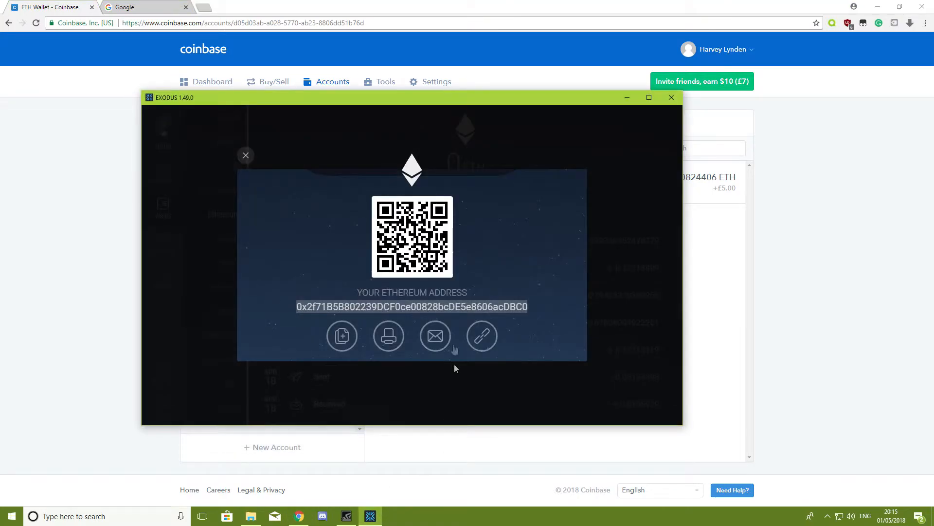
pyautogui.click(245, 152)
pyautogui.moveTo(337, 103); pyautogui.dragTo(369, 179)
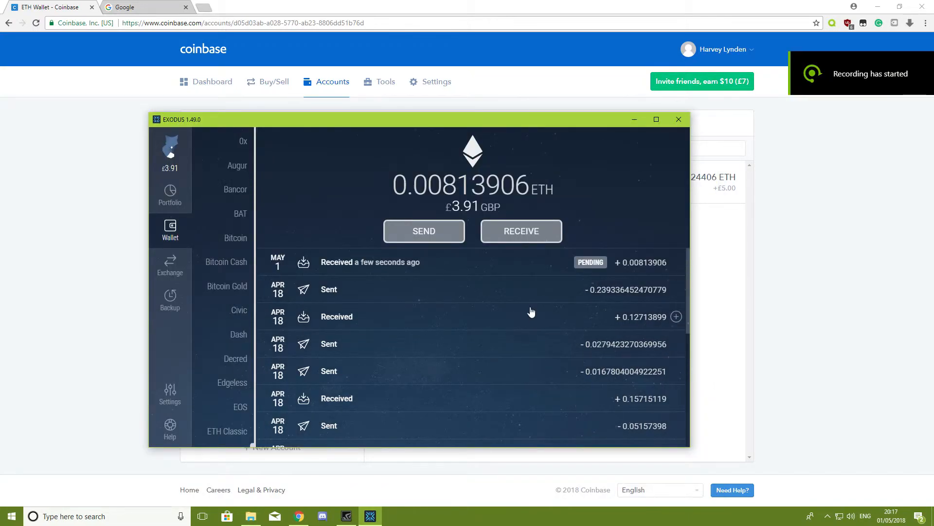
# Expand the pending +0.00813906 ETH receipt's details and reposition the Exodus window over Coinbase
pyautogui.click(484, 269)
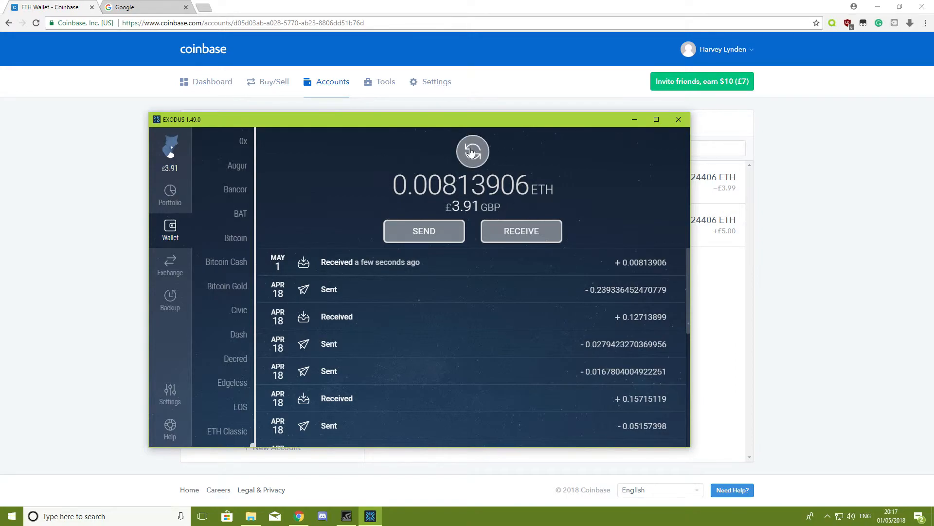
pyautogui.moveTo(460, 120); pyautogui.dragTo(433, 125)
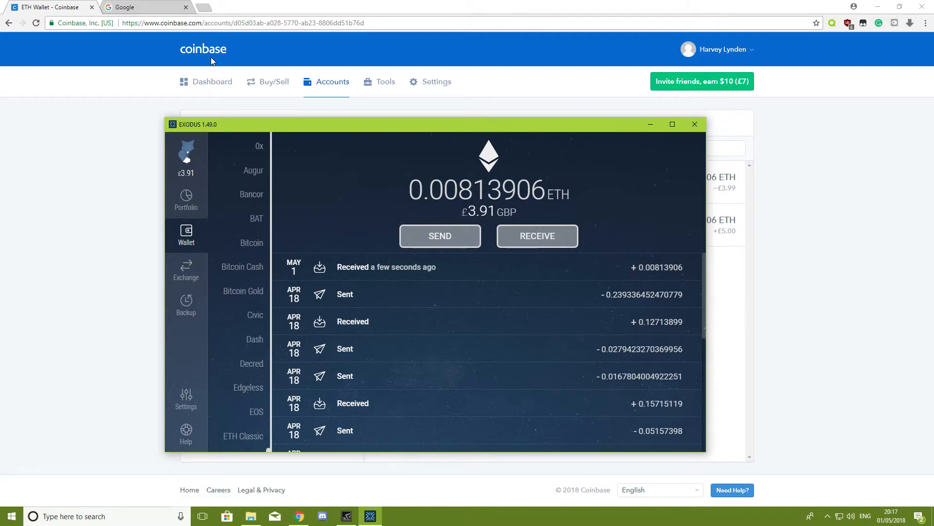
pyautogui.moveTo(257, 146)
pyautogui.mouseDown()
pyautogui.moveTo(210, 137)
pyautogui.moveTo(237, 170)
pyautogui.moveTo(194, 147)
pyautogui.moveTo(229, 200)
pyautogui.moveTo(227, 168)
pyautogui.moveTo(247, 154)
pyautogui.mouseUp()
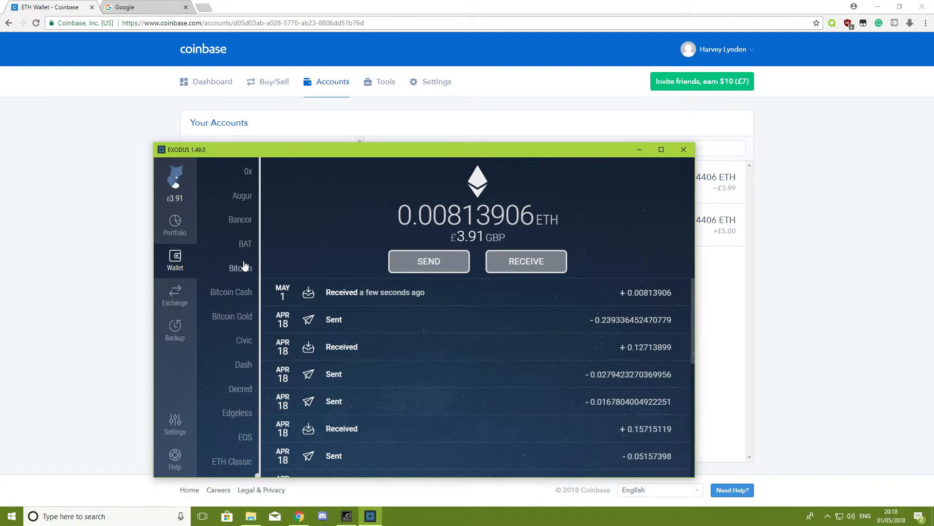
pyautogui.moveTo(279, 152); pyautogui.dragTo(290, 133)
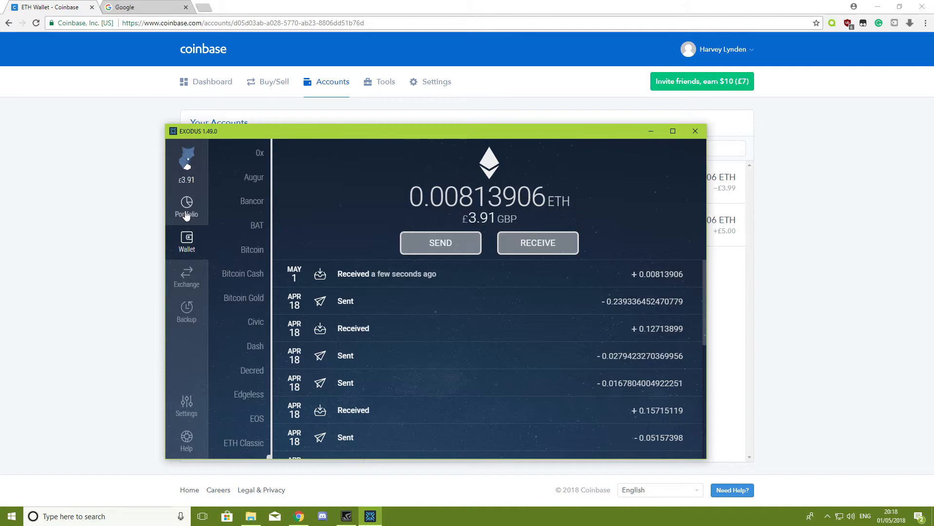
# Set up an exchange of 0.007 Ethereum for Bitcoin Cash
pyautogui.click(187, 276)
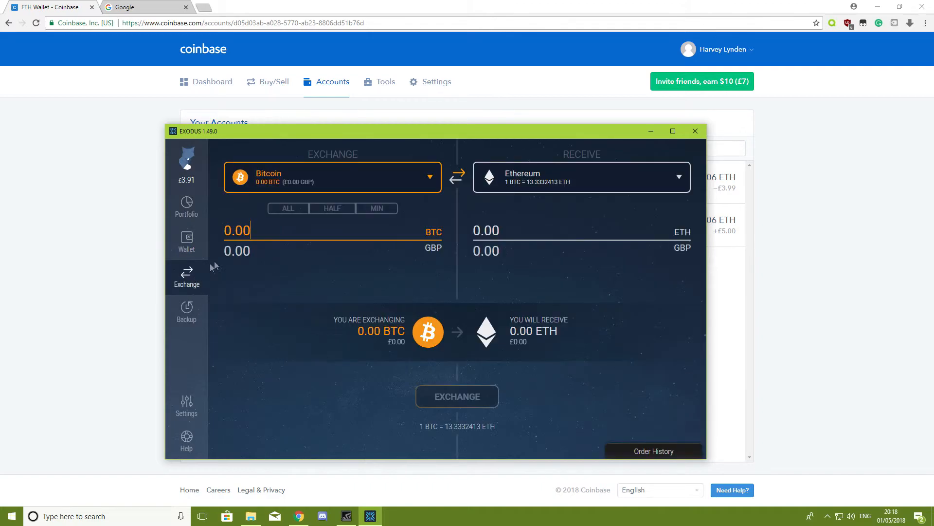
pyautogui.click(289, 182)
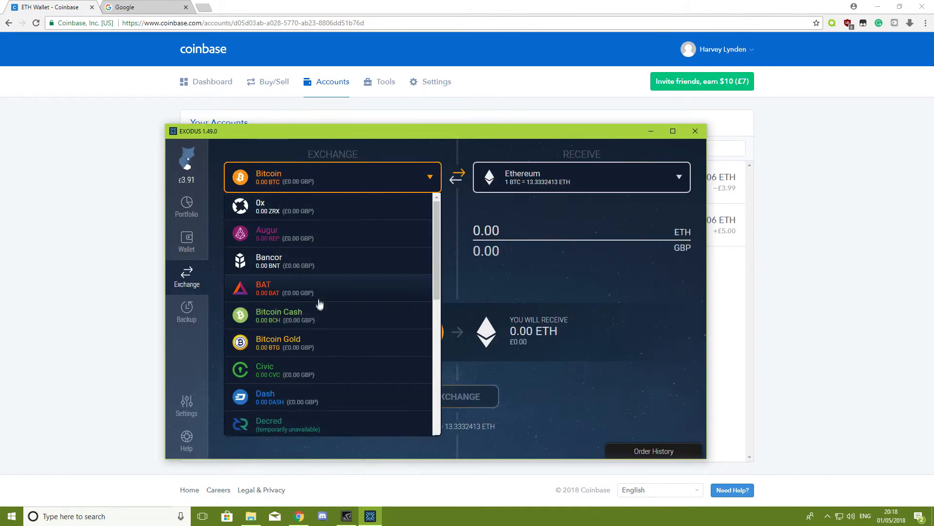
pyautogui.scroll(-3, 319, 307)
pyautogui.click(326, 375)
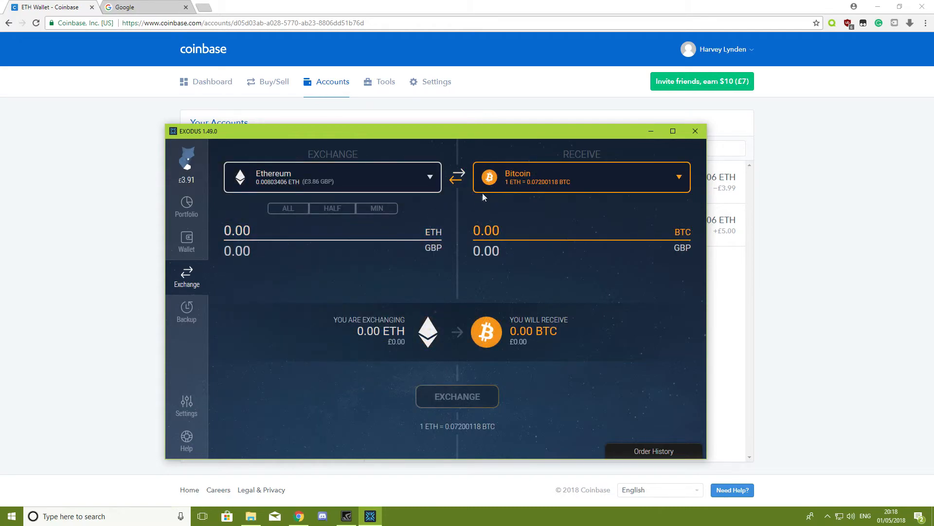
pyautogui.click(545, 184)
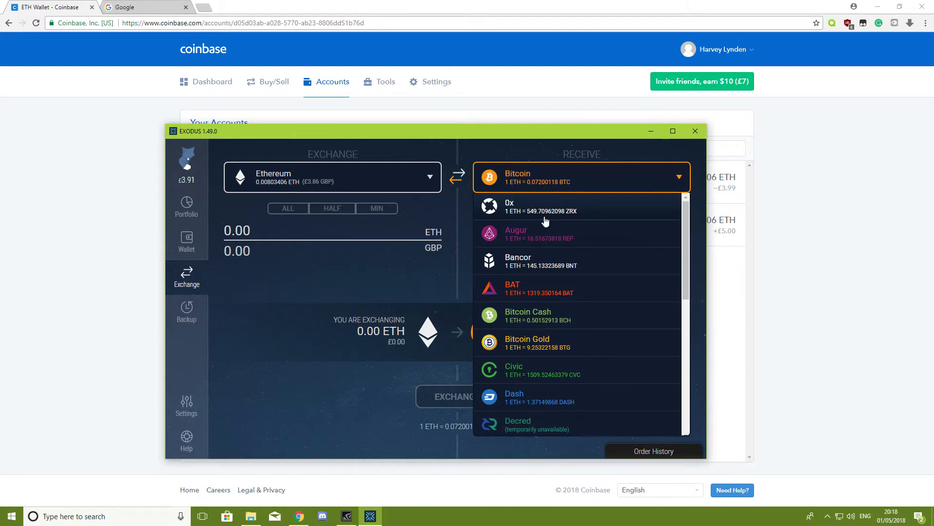
pyautogui.scroll(-7, 532, 292)
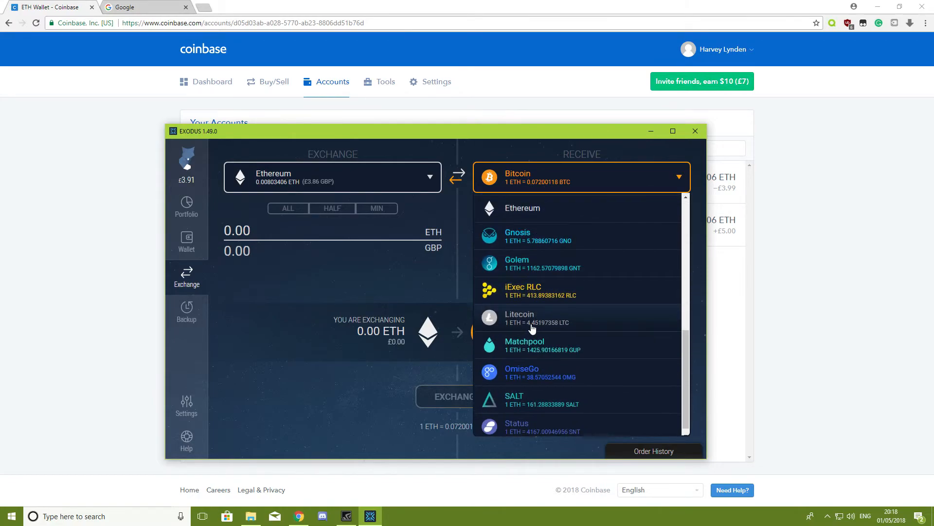
pyautogui.scroll(7, 549, 369)
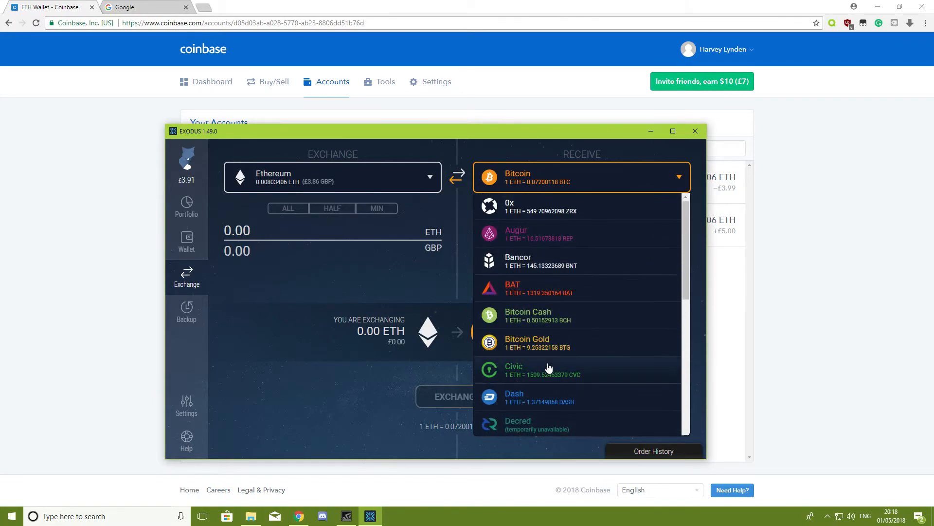
pyautogui.click(535, 318)
pyautogui.click(375, 233)
pyautogui.write('0.00')
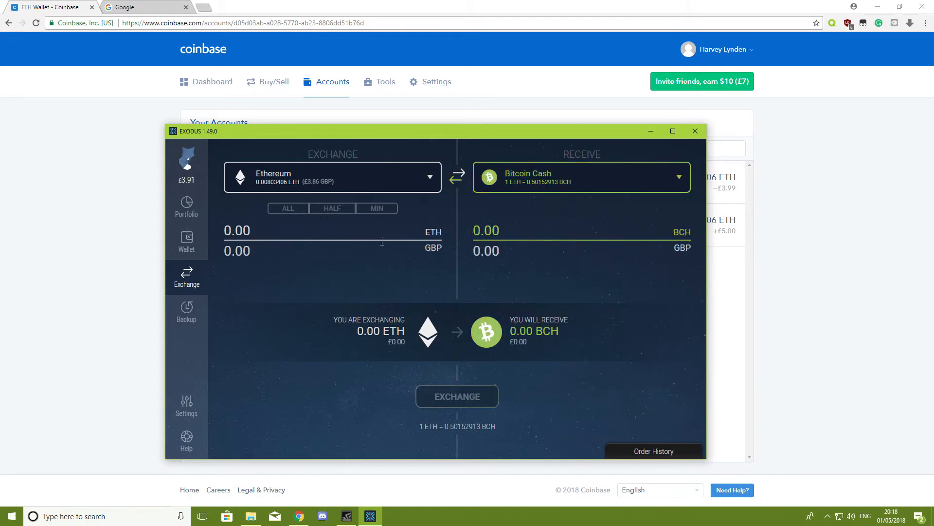
pyautogui.write('7')
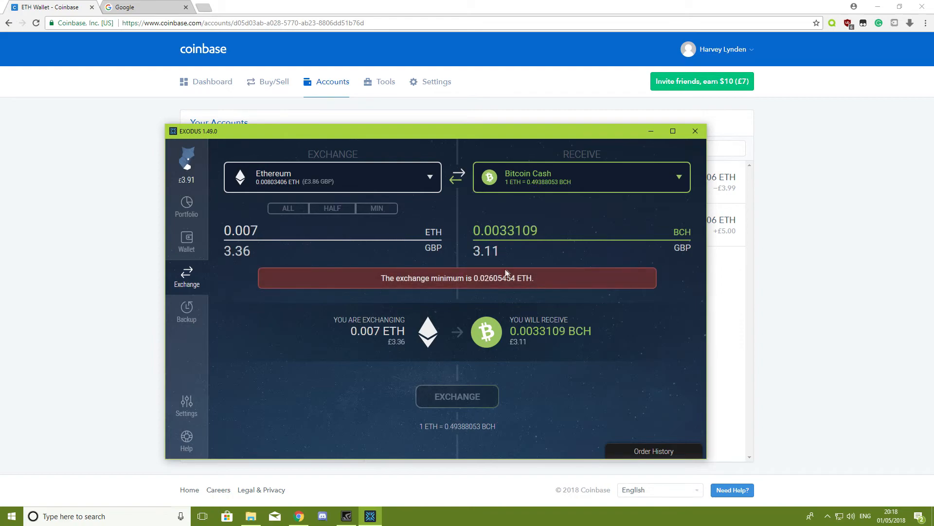
# Switch the receive coin to EOS and change the amount to 0.008 ETH
pyautogui.click(508, 180)
pyautogui.scroll(-2, 530, 286)
pyautogui.scroll(-3, 530, 286)
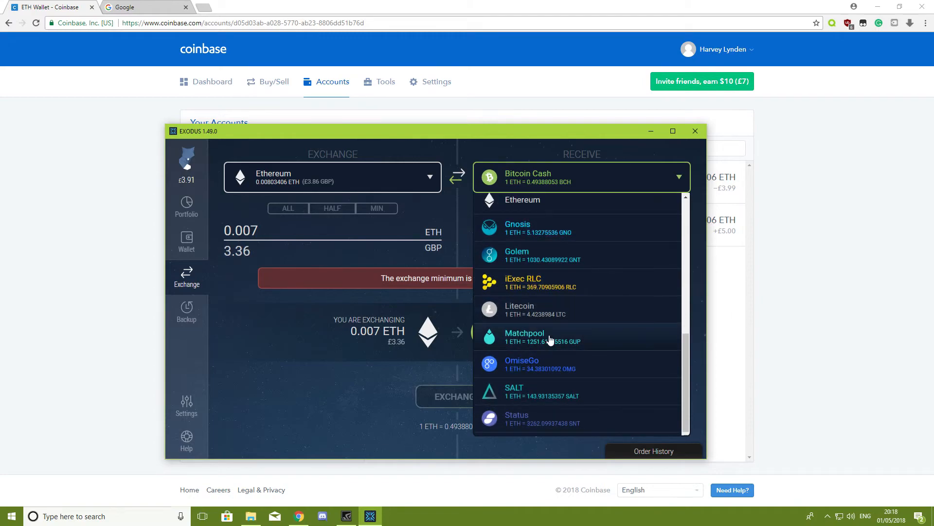
pyautogui.scroll(3, 541, 361)
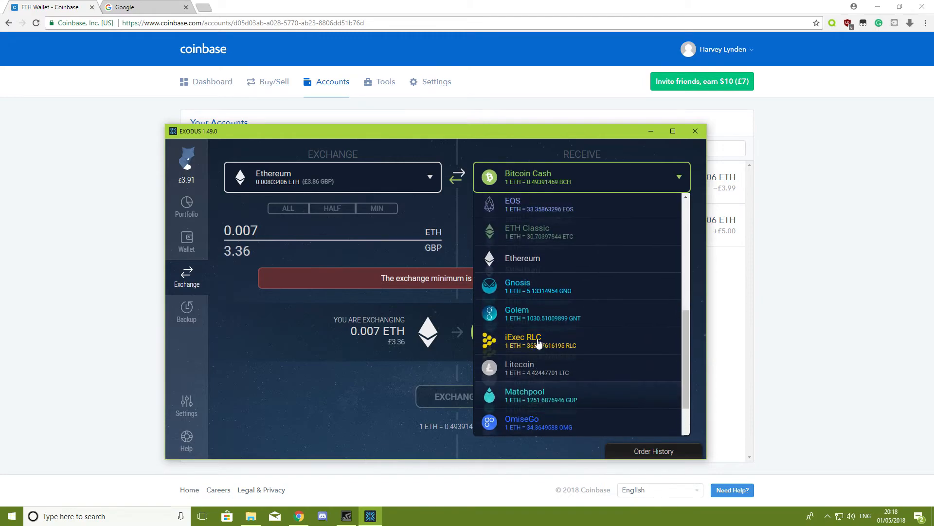
pyautogui.scroll(3, 550, 370)
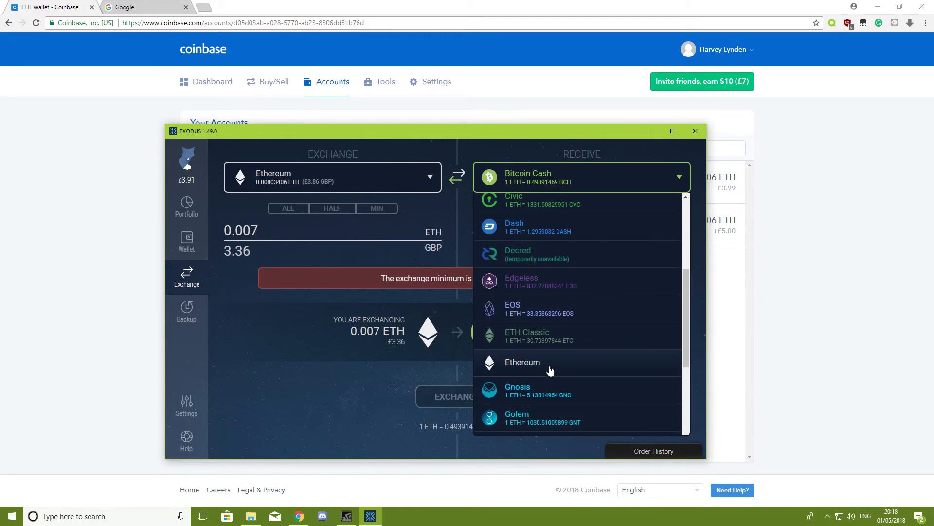
pyautogui.click(532, 317)
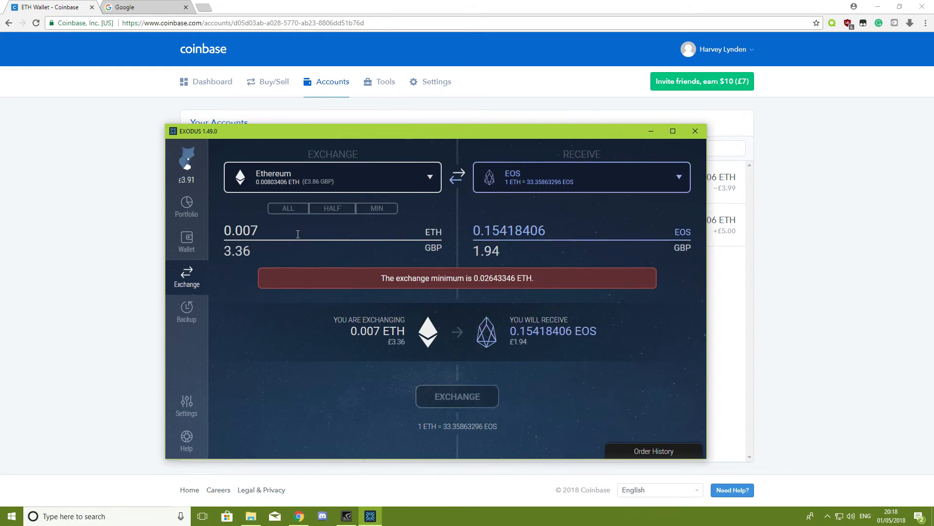
pyautogui.moveTo(280, 234); pyautogui.dragTo(251, 221)
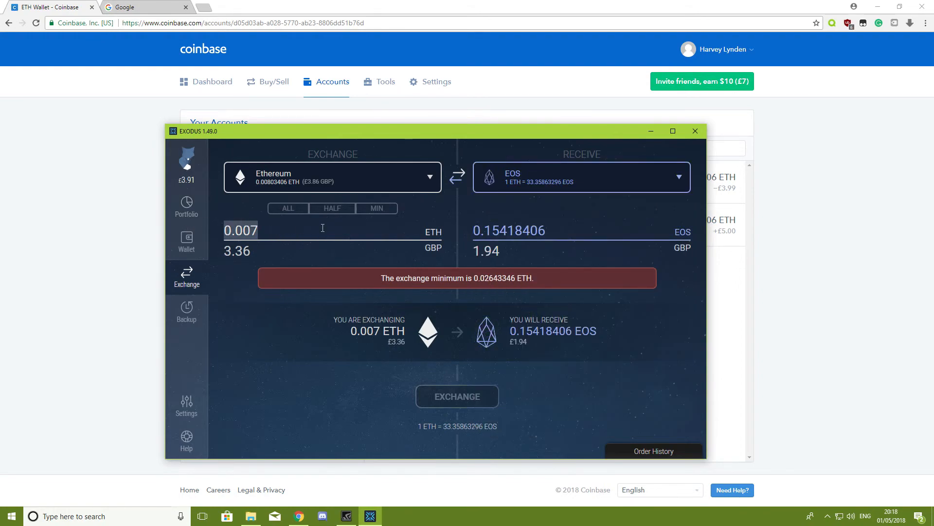
pyautogui.write('0.008')
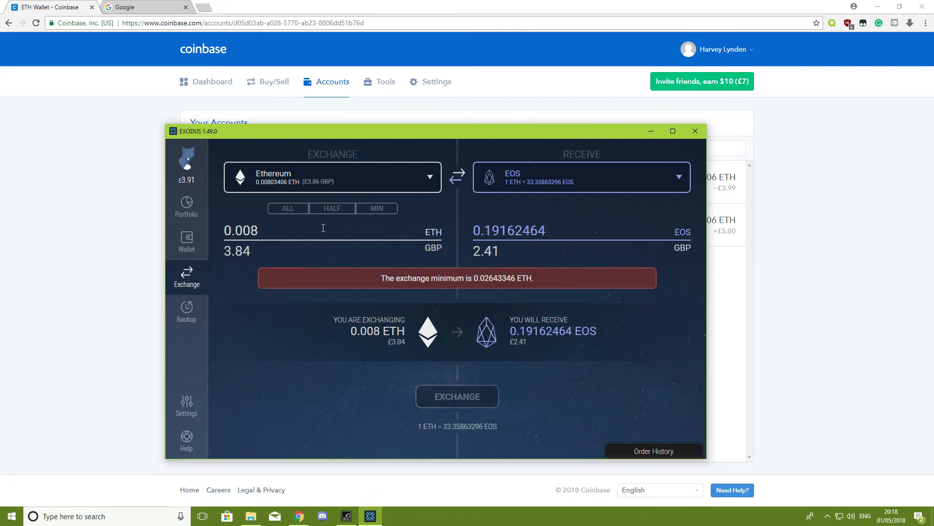
# Show the portfolio overview with £3.91 held entirely in Ethereum, and move the window down-right
pyautogui.click(187, 206)
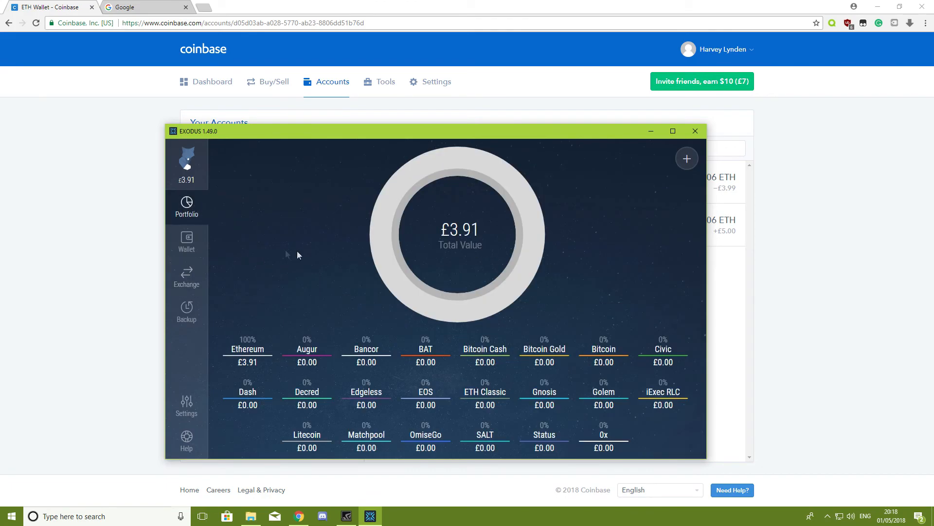
pyautogui.click(188, 275)
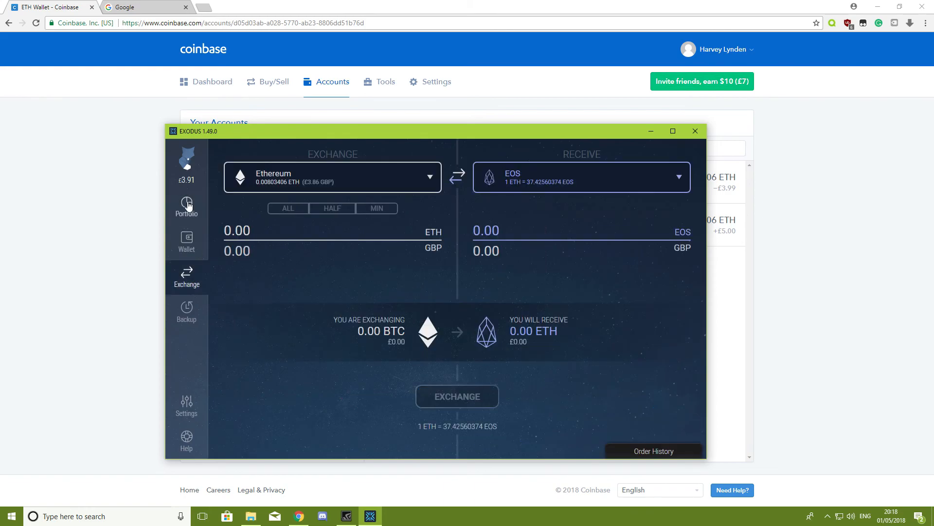
pyautogui.click(187, 206)
pyautogui.moveTo(369, 138); pyautogui.dragTo(422, 154)
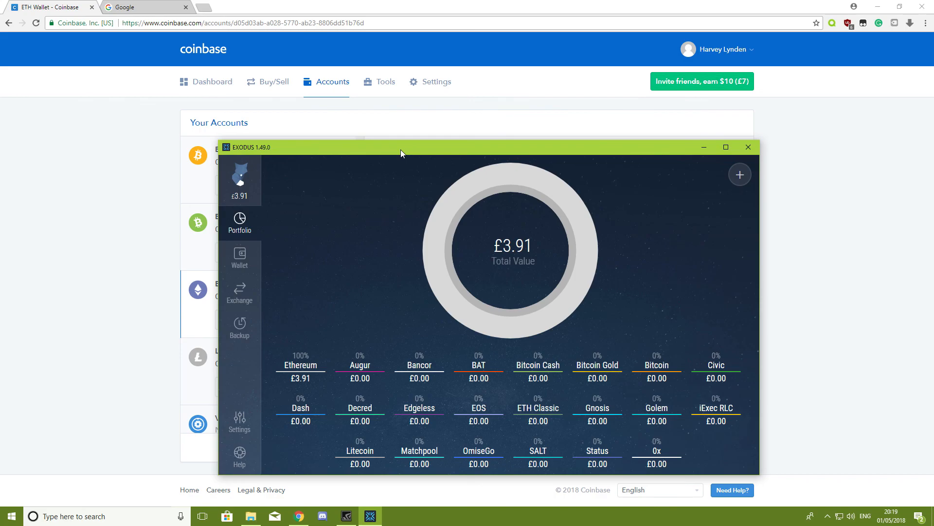